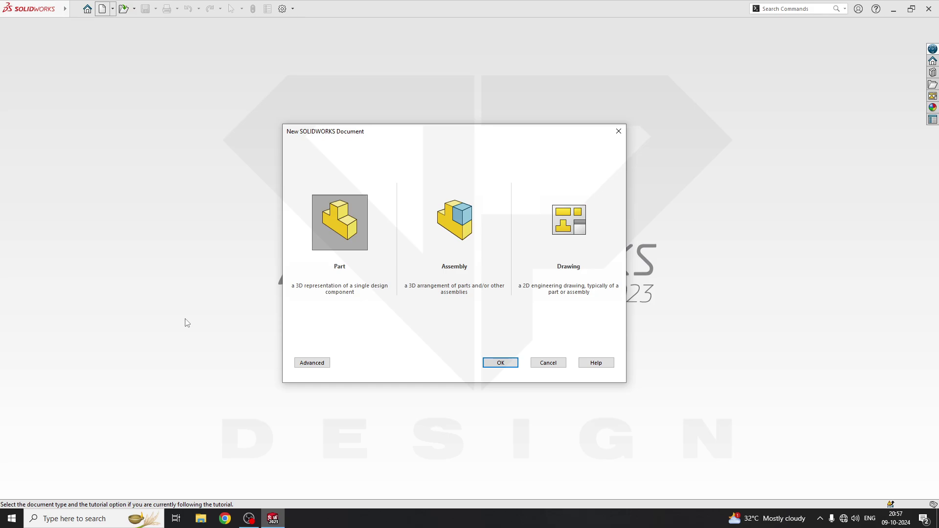
Step: Create a new blank part document from the New Document dialog
double_click(360, 225)
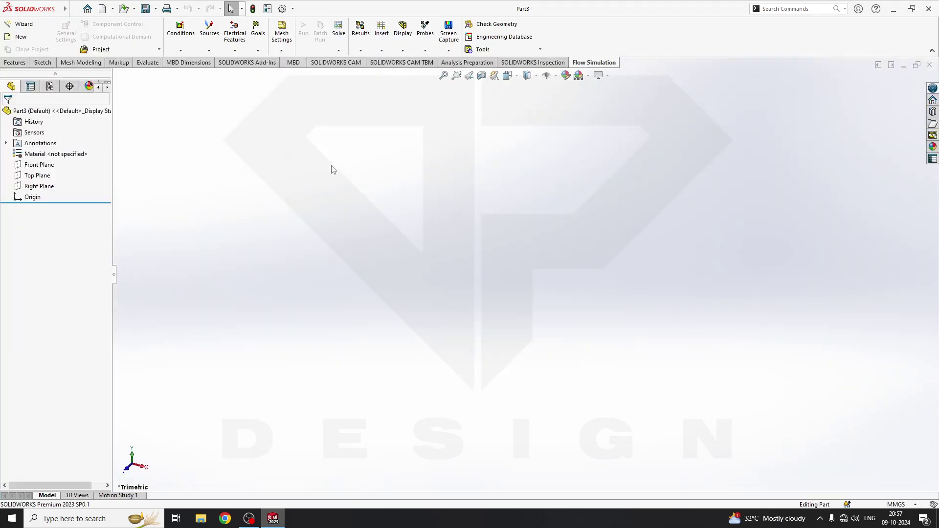
Step: Sketch a centre rectangle at the origin on the Front Plane
right_click(38, 164)
click(56, 151)
click(64, 36)
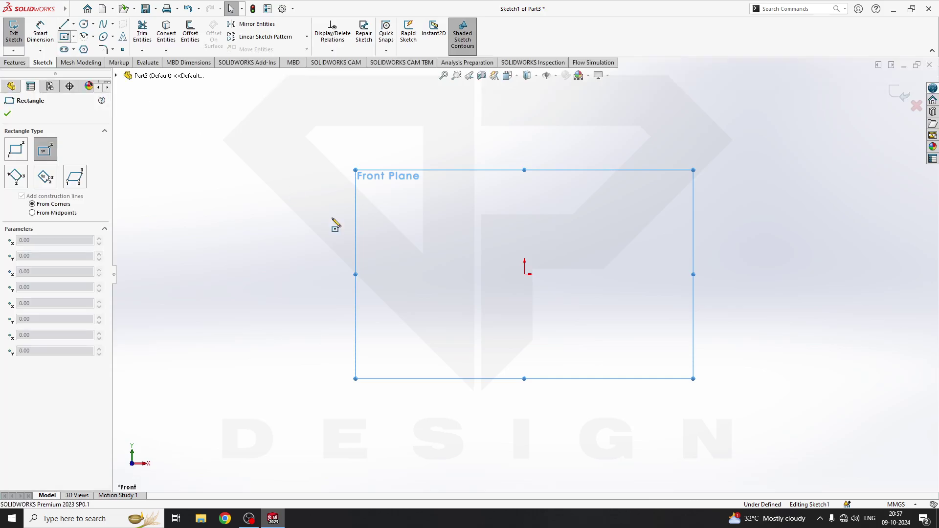
click(524, 274)
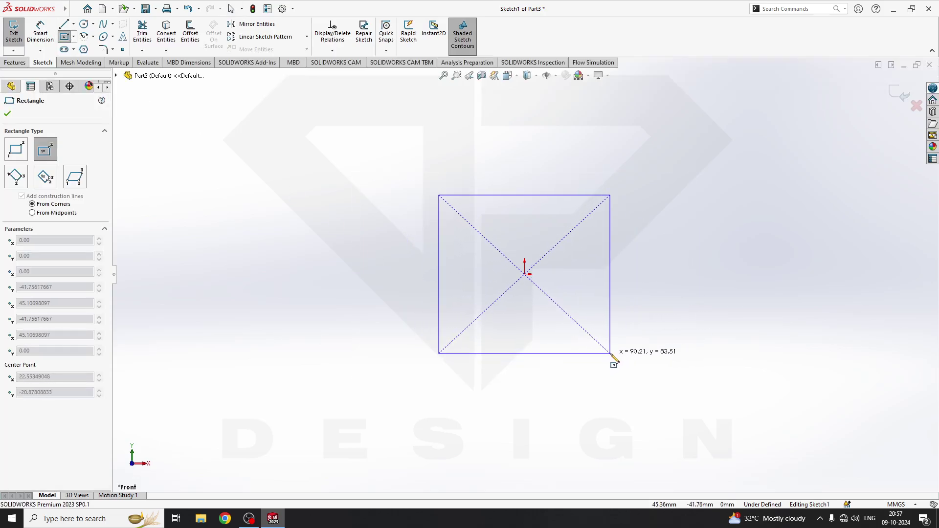
click(610, 353)
Step: Dimension the square's width and height to 400 mm each
click(41, 36)
click(474, 196)
click(479, 151)
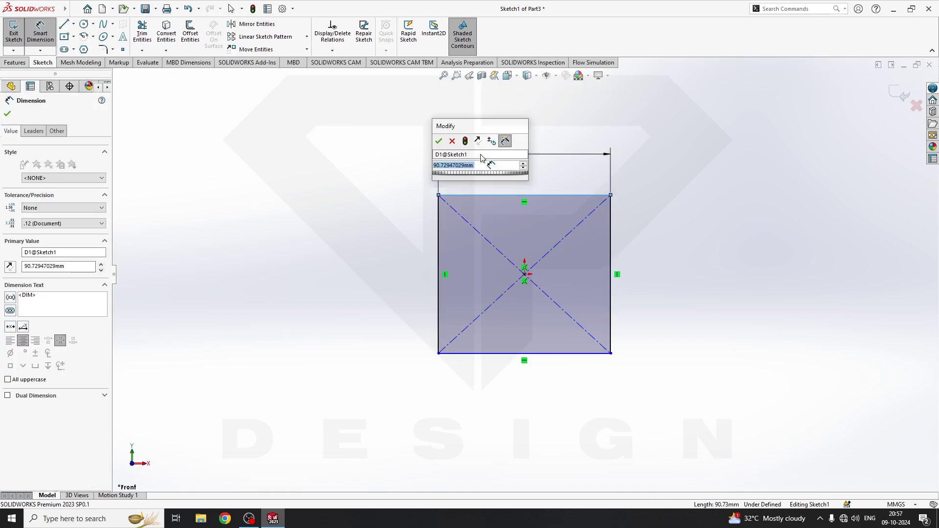
text(400)
key(Return)
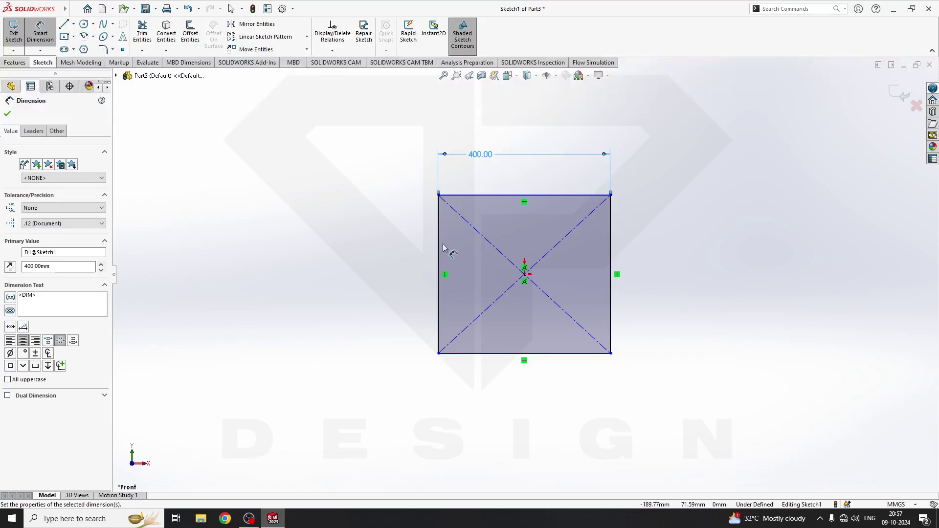
click(439, 252)
click(375, 237)
text(400)
key(Return)
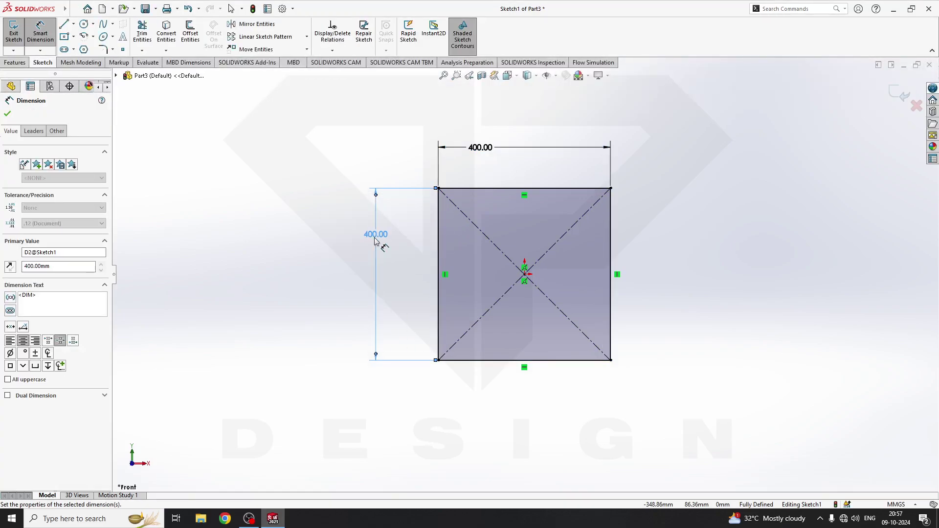
click(766, 154)
Step: Exit Sketch1 and orbit until the square is seen edge-on
click(897, 94)
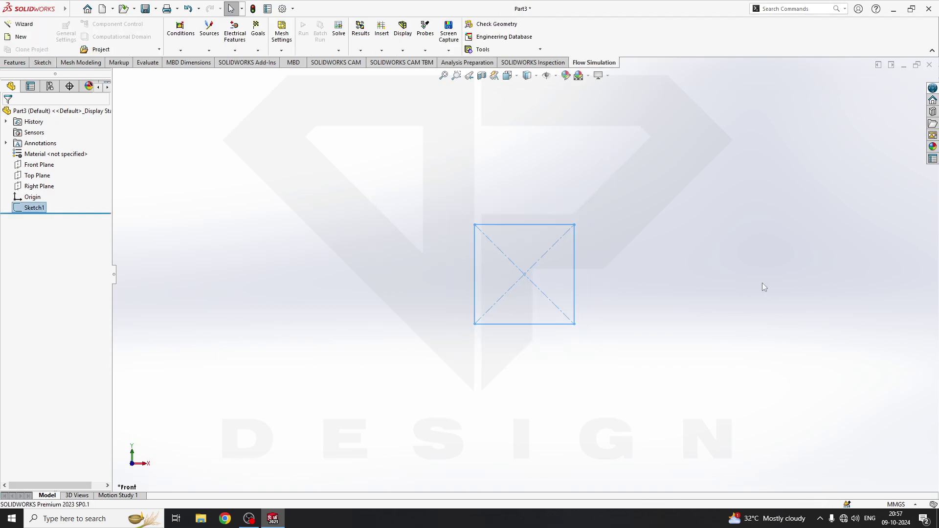
mouse_move(756, 284)
middle_down()
mouse_move(572, 314)
mouse_move(266, 422)
middle_up()
click(40, 164)
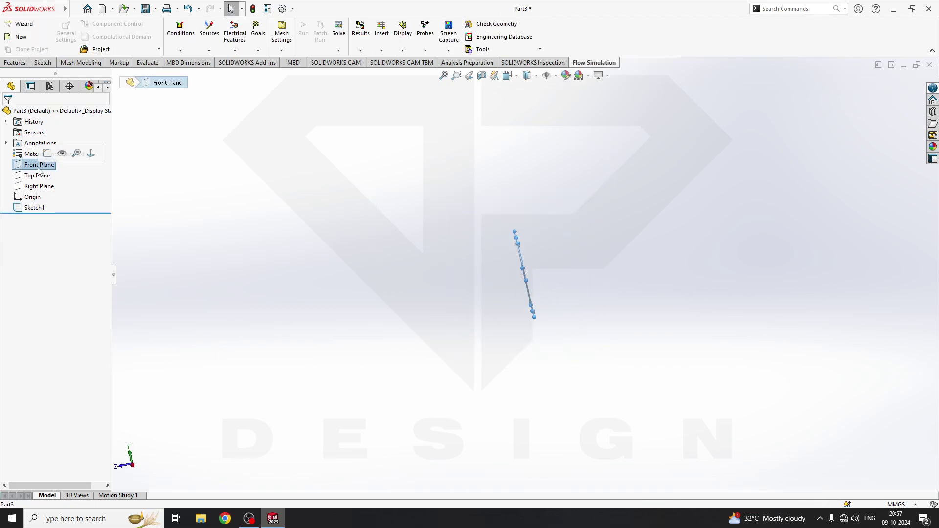
click(686, 219)
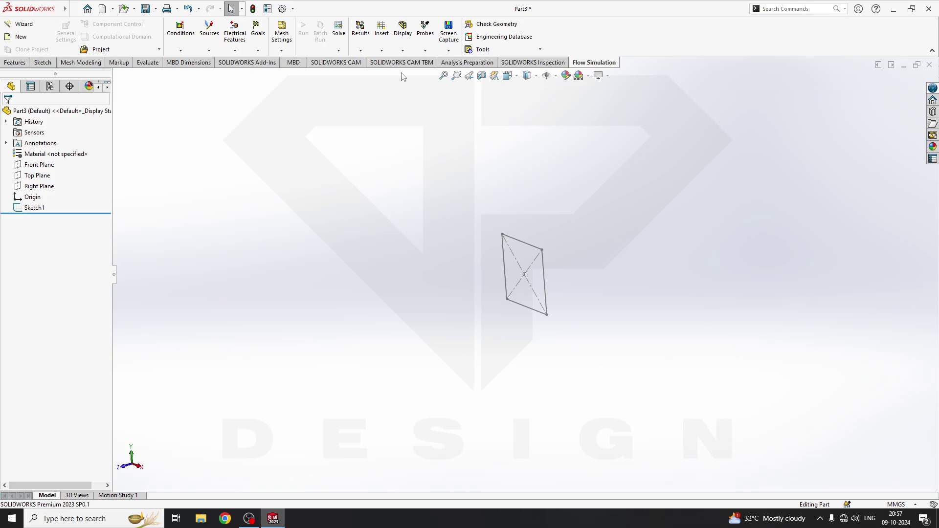
Step: Create Plane1 offset 500 mm from the Front Plane
click(15, 63)
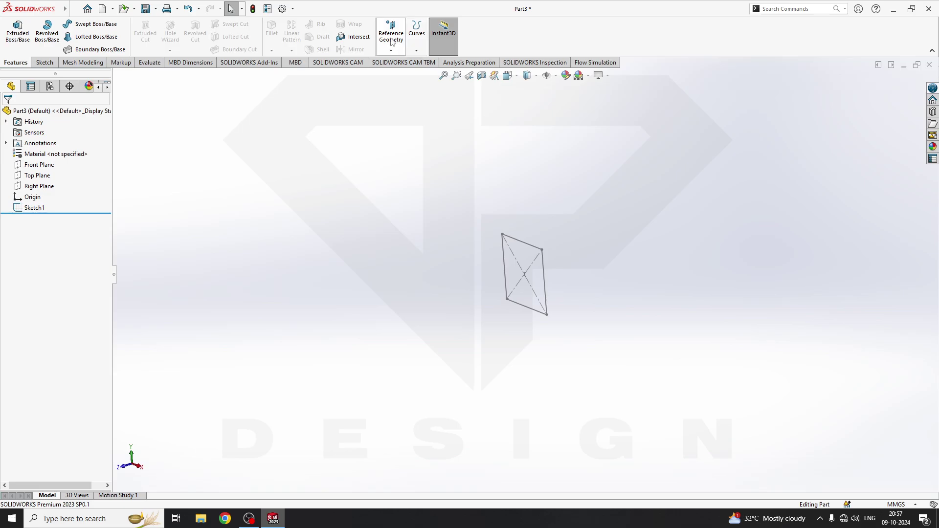
click(391, 36)
click(400, 63)
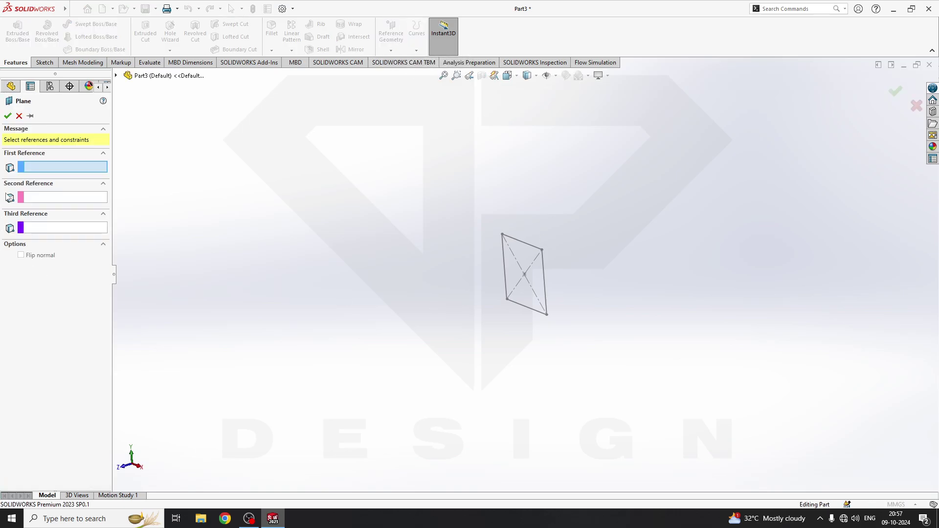
click(127, 76)
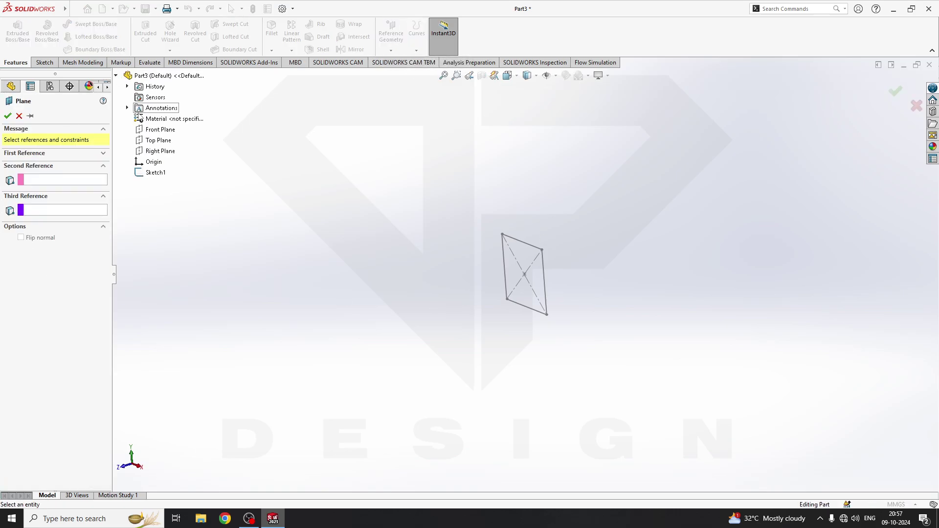
click(160, 130)
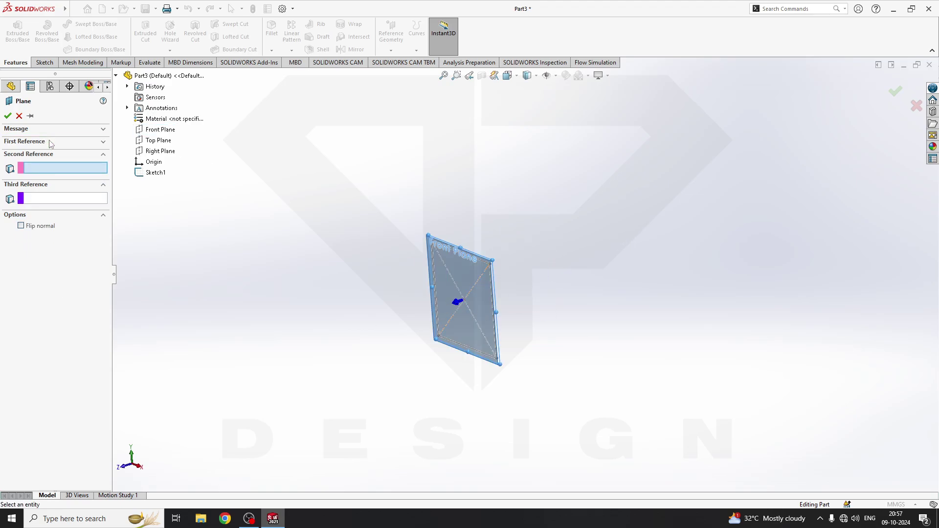
click(51, 145)
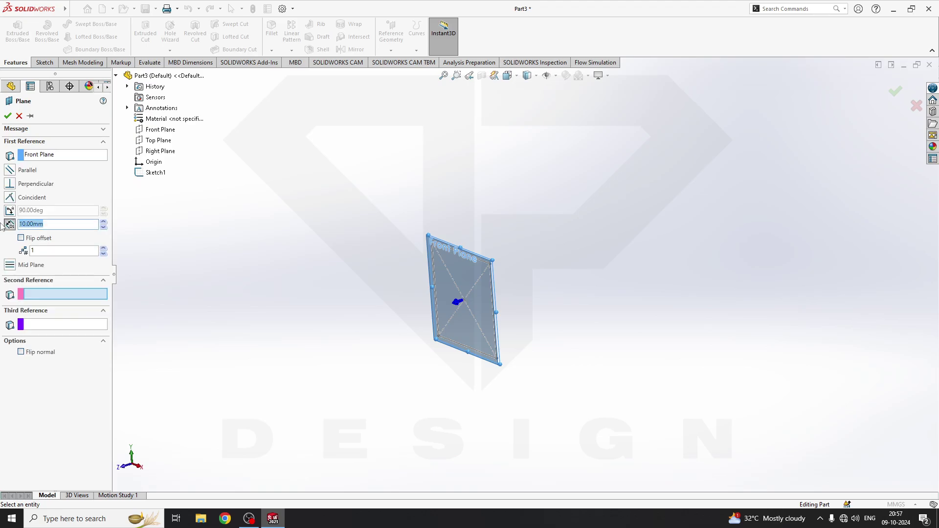
text(10)
key(Return)
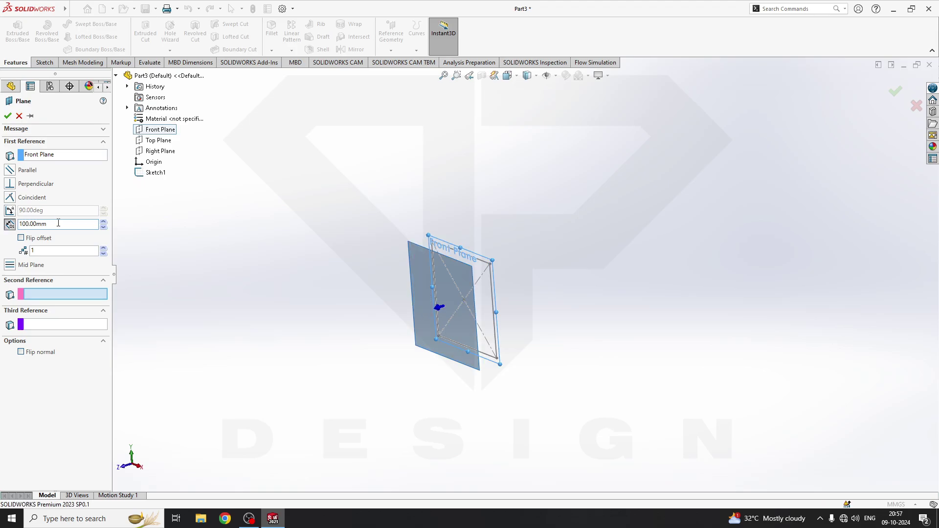
text(500)
key(Return)
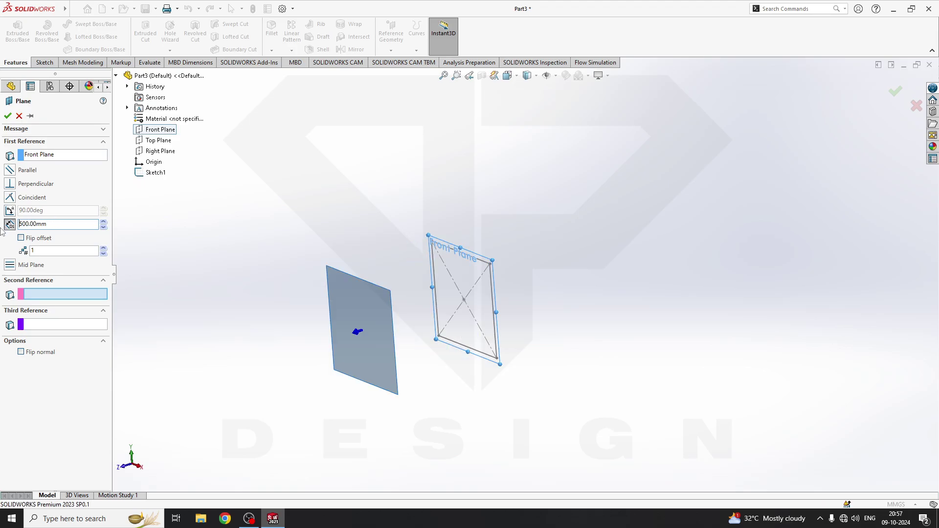
click(8, 116)
middle_drag(389, 208, 614, 303)
Step: Sketch a closed four-line hoop outline on Plane1, taller than the square
click(569, 303)
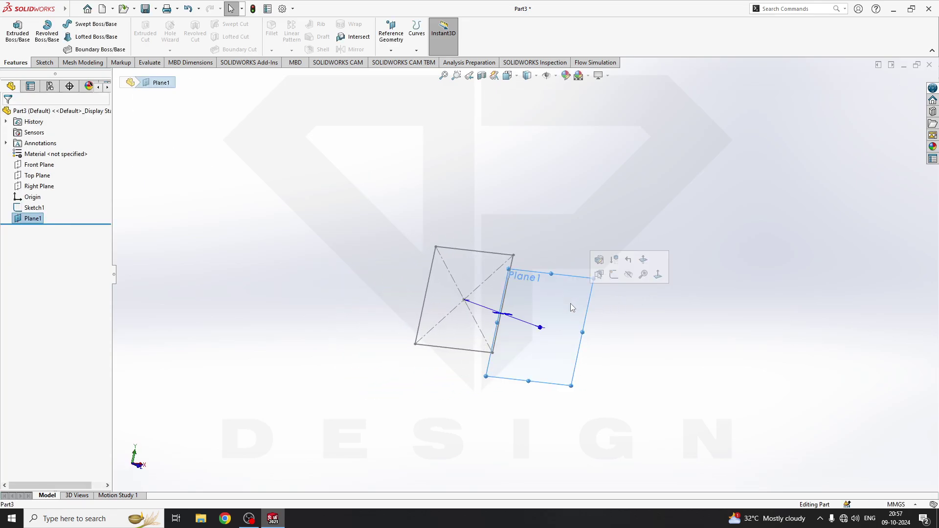
click(611, 276)
scroll(581, 294, up, 3)
scroll(598, 235, down, 2)
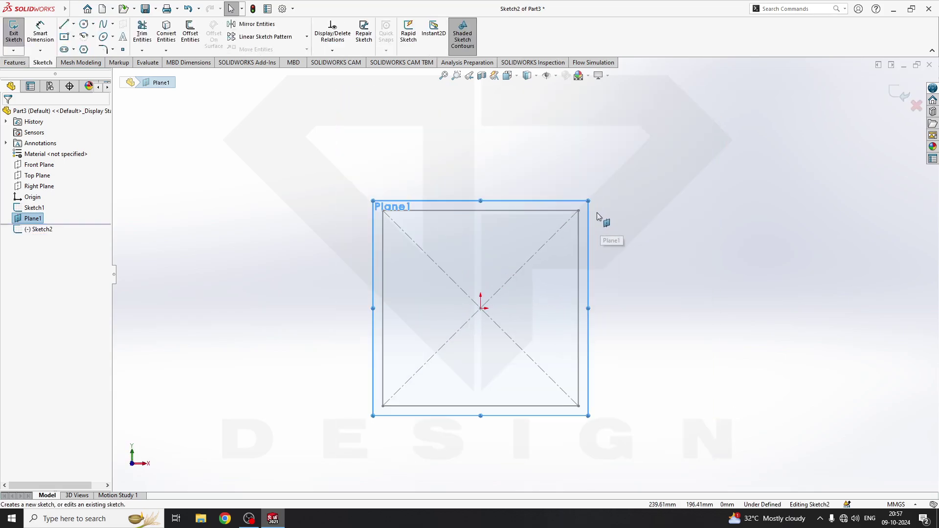
click(65, 24)
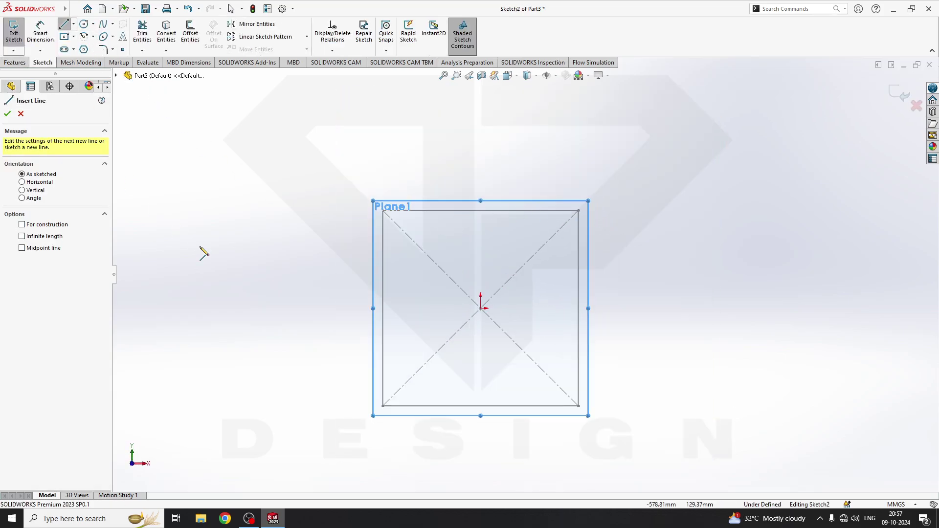
click(383, 405)
click(383, 93)
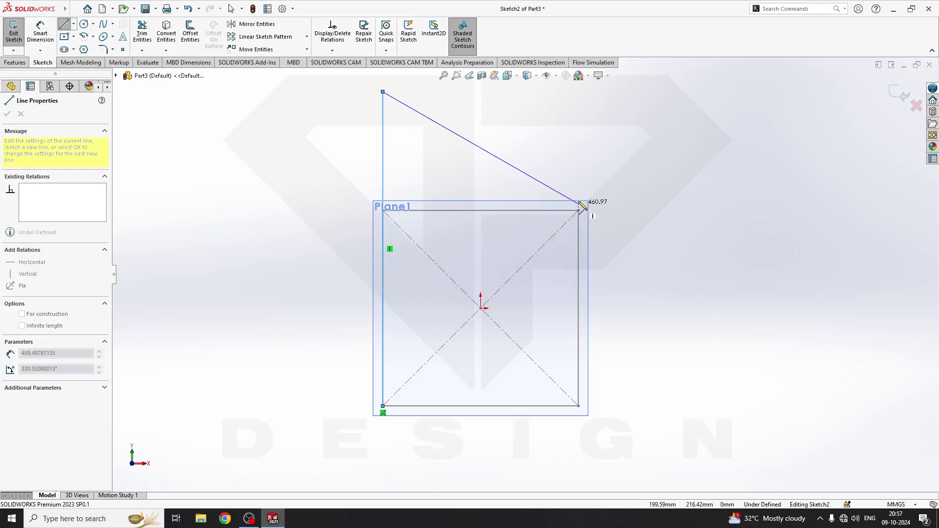
click(578, 93)
click(578, 405)
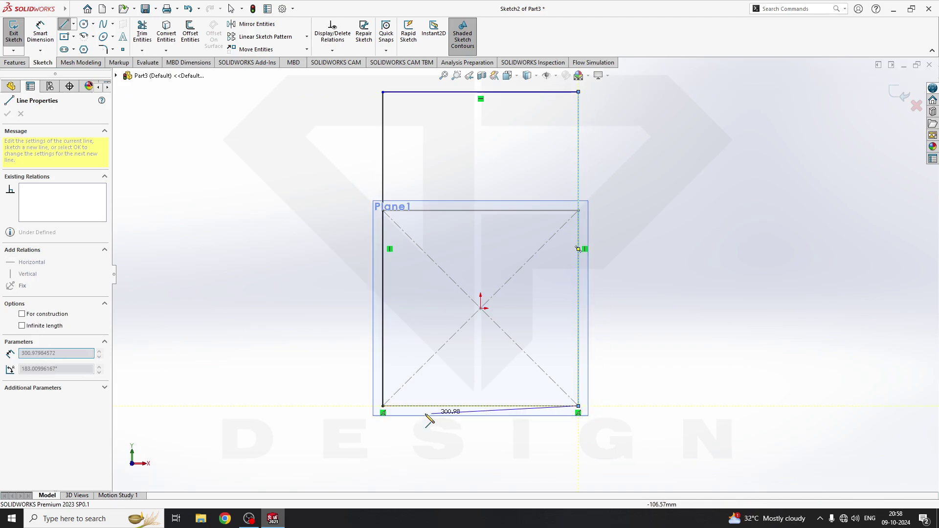
click(383, 405)
key(Escape)
Step: Dimension the hoop outline's left side to 500 mm height
click(40, 33)
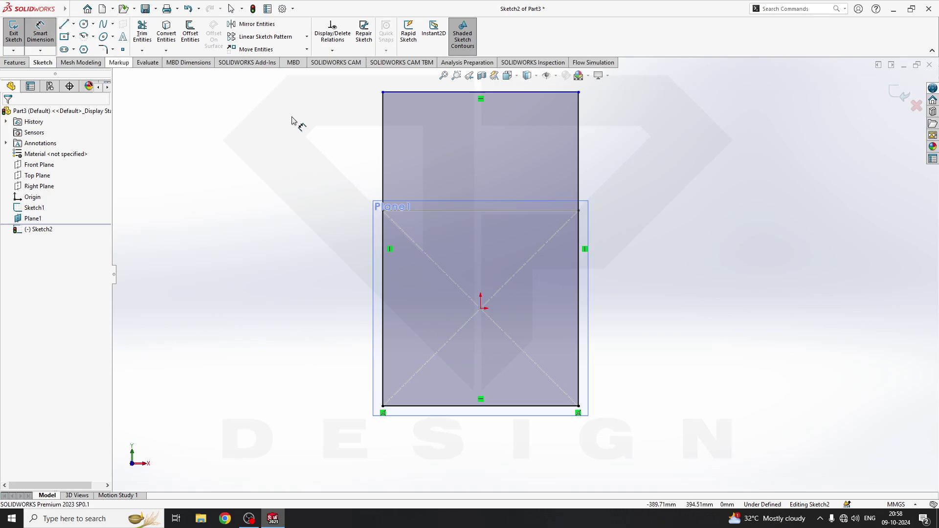
click(383, 170)
click(297, 181)
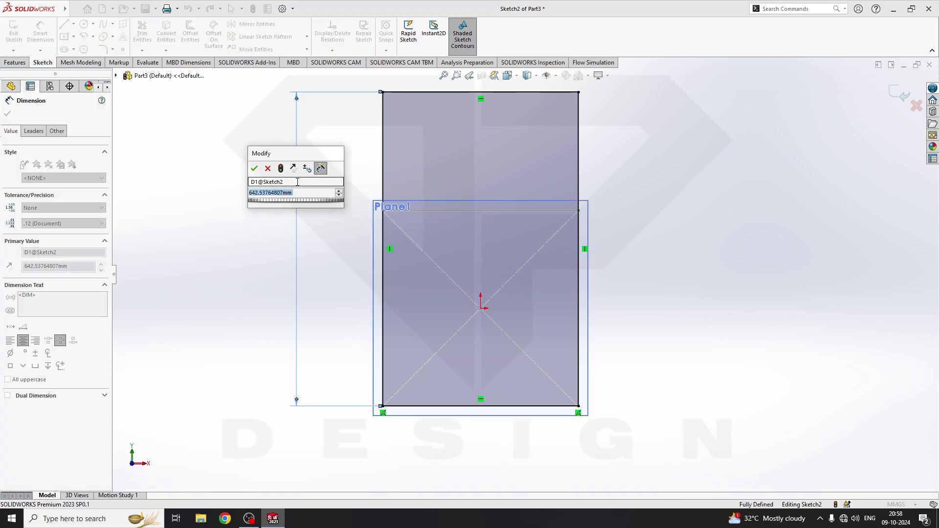
text(500)
key(Return)
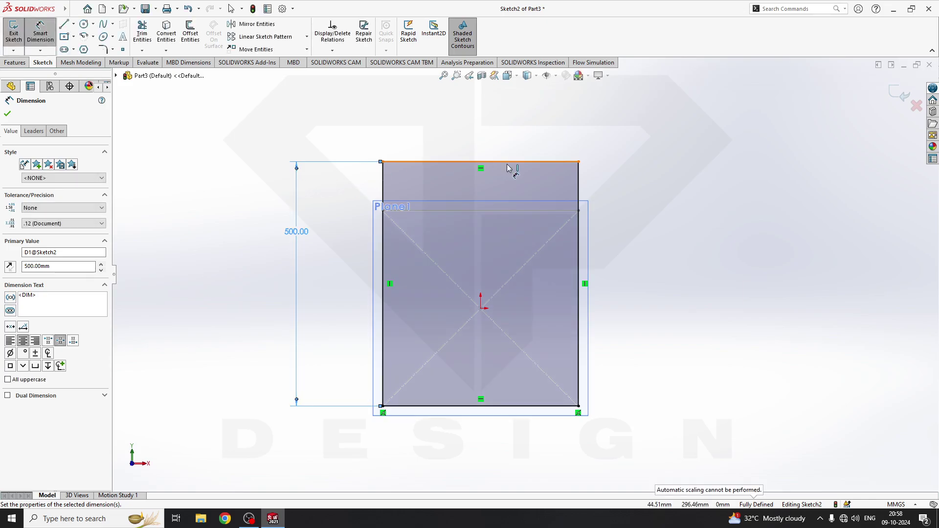
Step: Round the hoop's two top corners with 80 mm fillets and close Sketch2
click(103, 50)
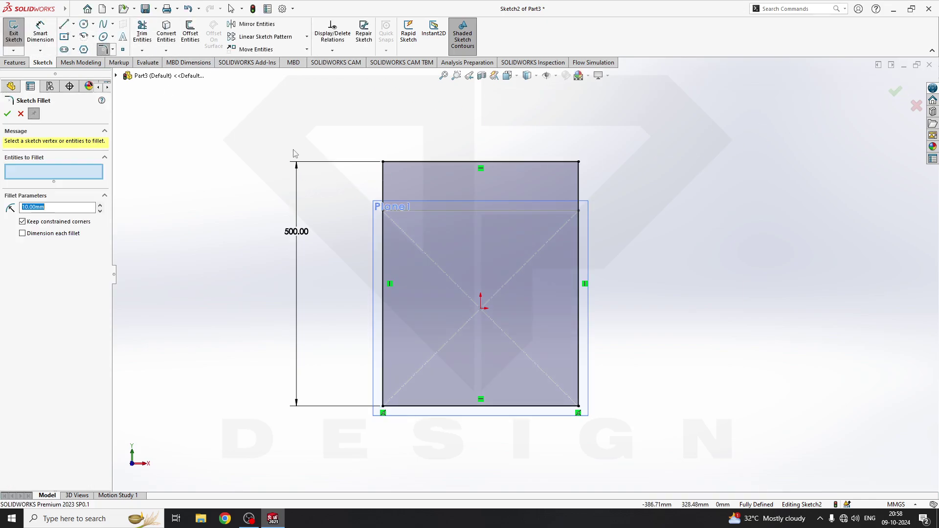
click(385, 171)
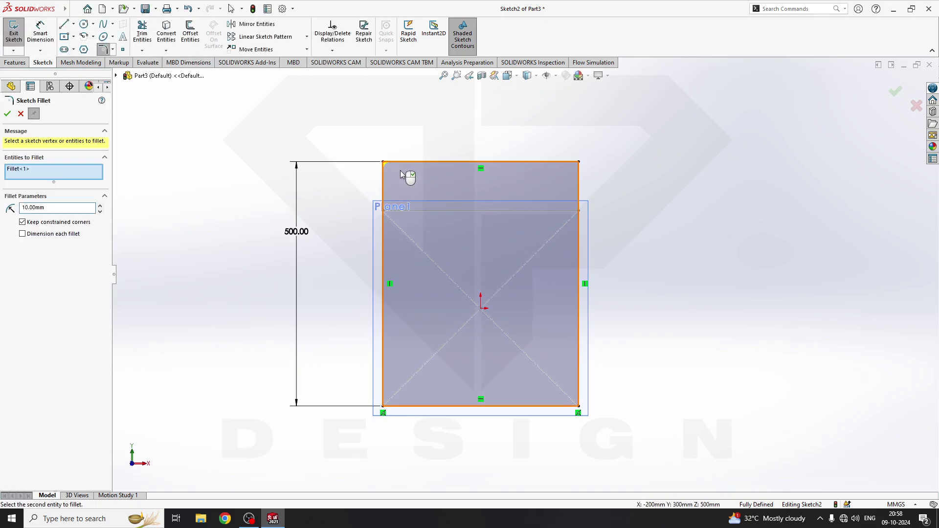
click(579, 163)
scroll(99, 219, up, 3)
scroll(98, 219, up, 2)
scroll(99, 219, up, 2)
click(7, 113)
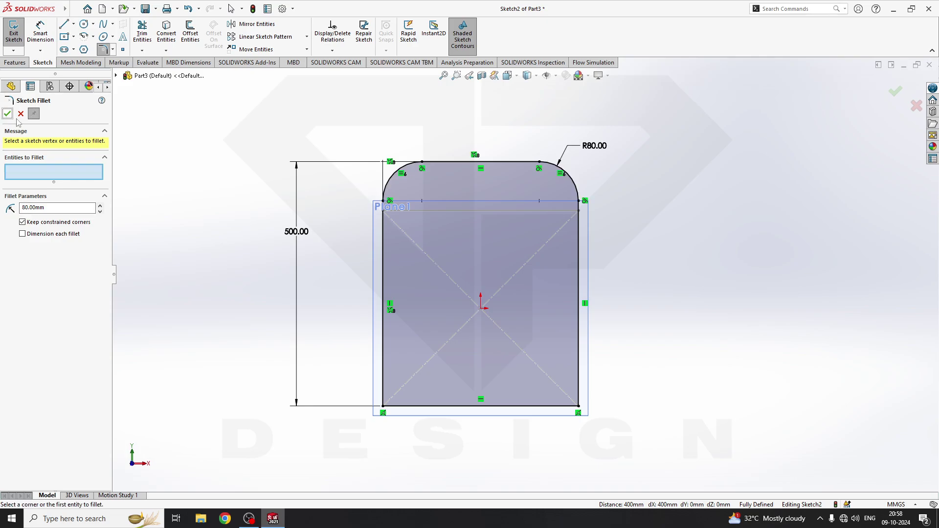
middle_drag(514, 257, 807, 183)
click(895, 90)
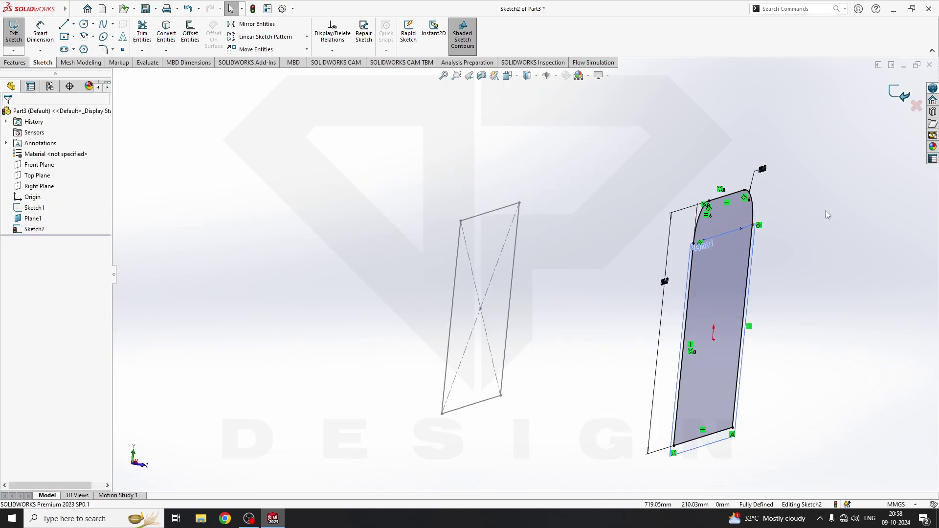
click(895, 90)
mouse_move(739, 253)
middle_down()
mouse_move(704, 323)
mouse_move(557, 299)
middle_up()
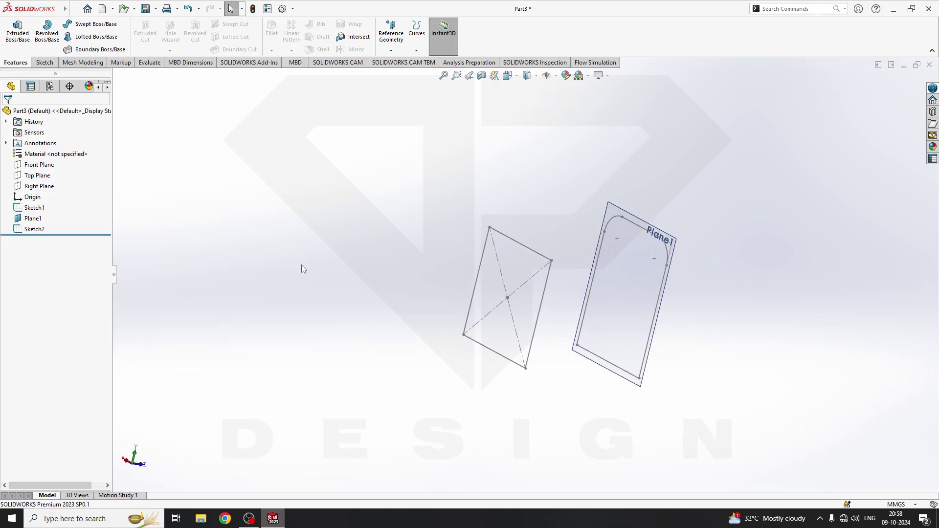
Step: Start 3DSketch1 from the Sketch tab's sketch-type dropdown
click(43, 62)
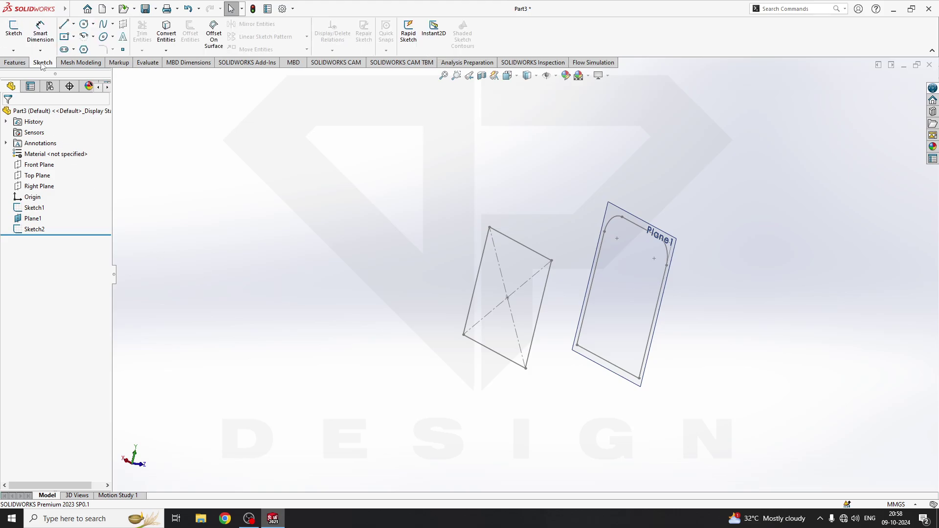
click(13, 50)
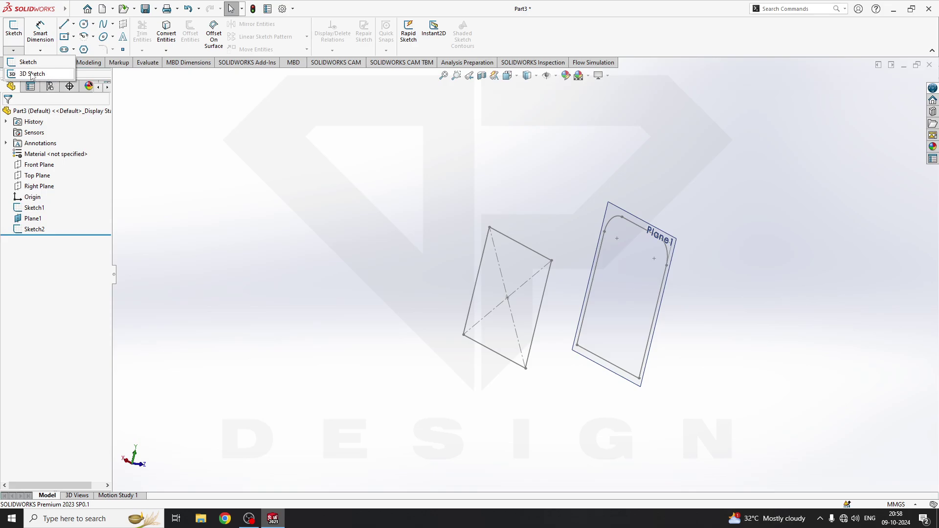
click(13, 50)
click(13, 50)
click(23, 75)
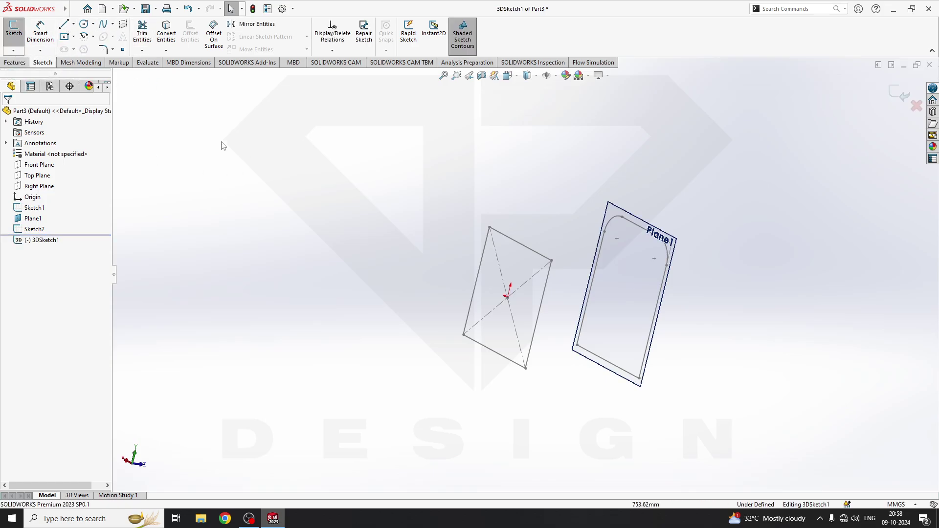
Step: Draw 3D lines from the bulkhead's right and bottom corners to the hoop
mouse_move(521, 193)
middle_down()
mouse_move(546, 338)
mouse_move(577, 346)
middle_up()
click(604, 337)
mouse_move(438, 192)
middle_down()
mouse_move(590, 301)
mouse_move(593, 314)
middle_up()
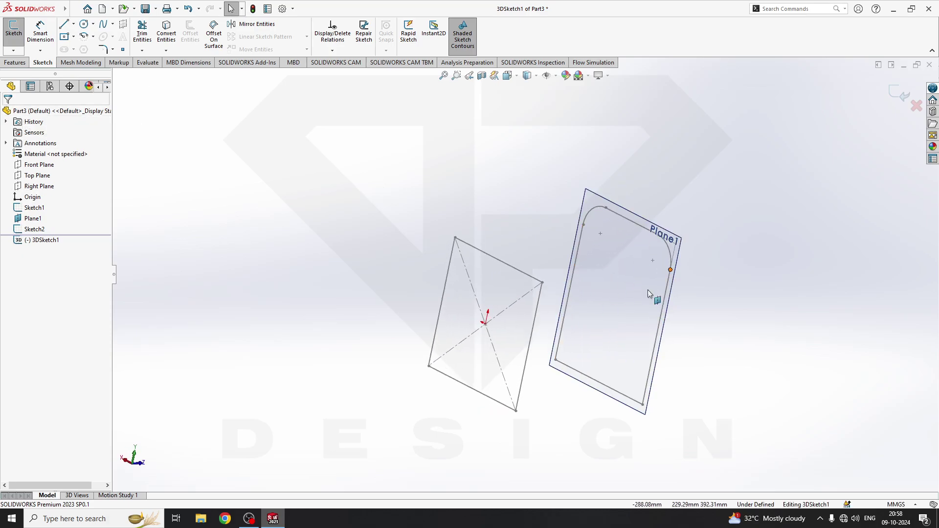
mouse_move(394, 314)
middle_down()
mouse_move(572, 291)
mouse_move(470, 281)
middle_up()
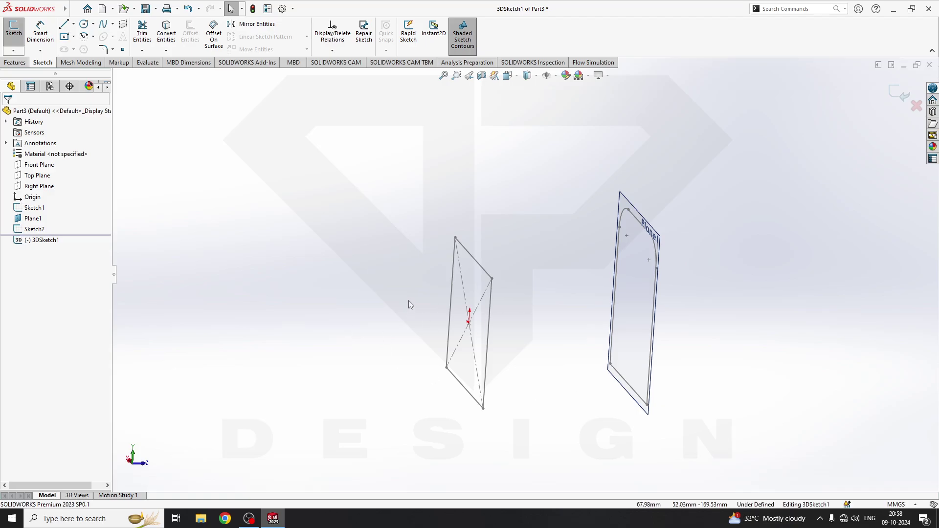
click(74, 25)
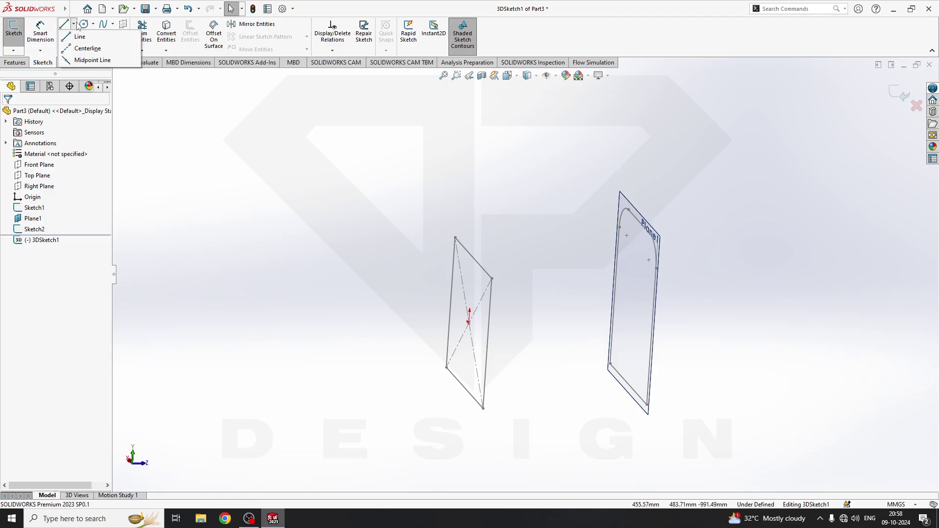
click(77, 37)
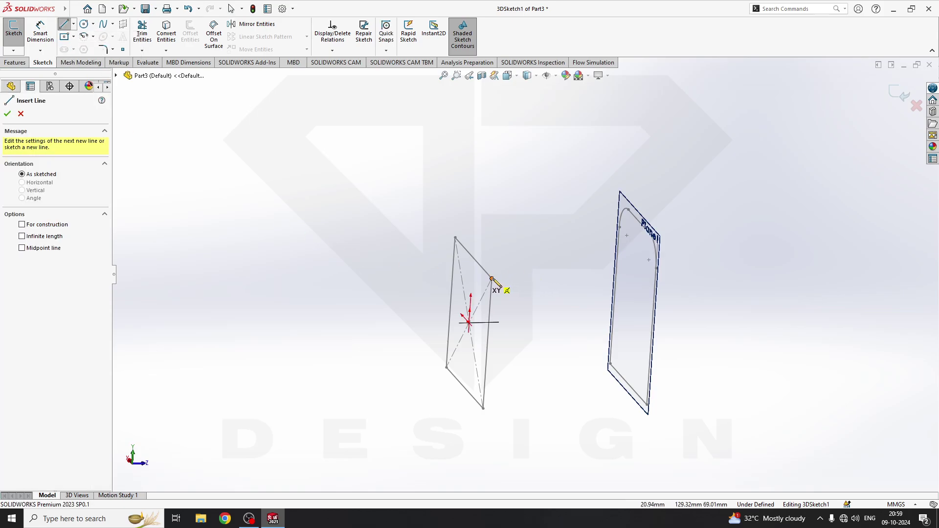
click(492, 278)
click(655, 250)
mouse_move(639, 335)
middle_down()
mouse_move(653, 336)
mouse_move(625, 274)
mouse_move(516, 369)
middle_up()
key(Escape)
click(65, 24)
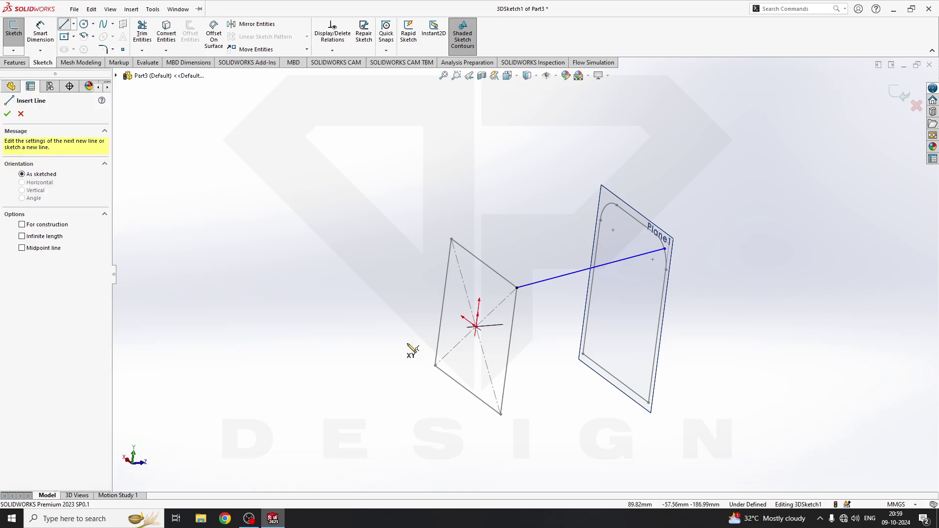
click(501, 415)
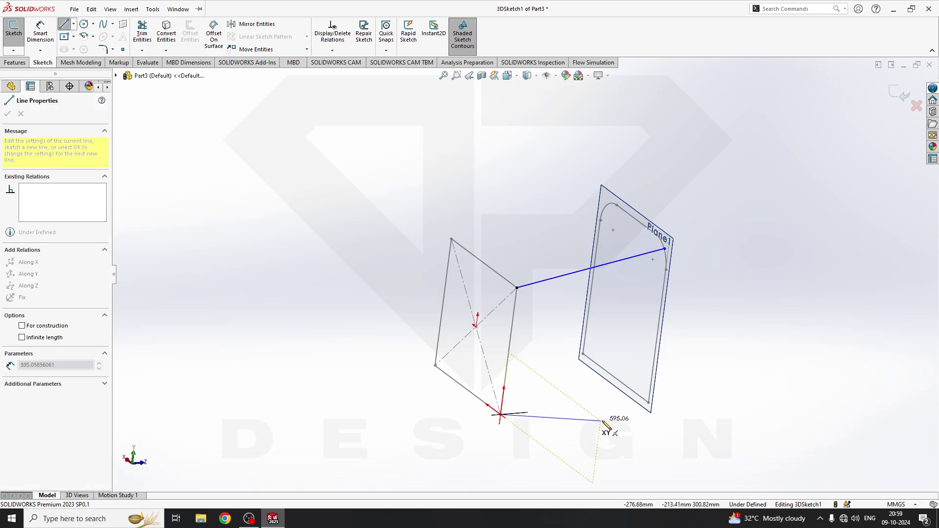
click(650, 406)
key(Escape)
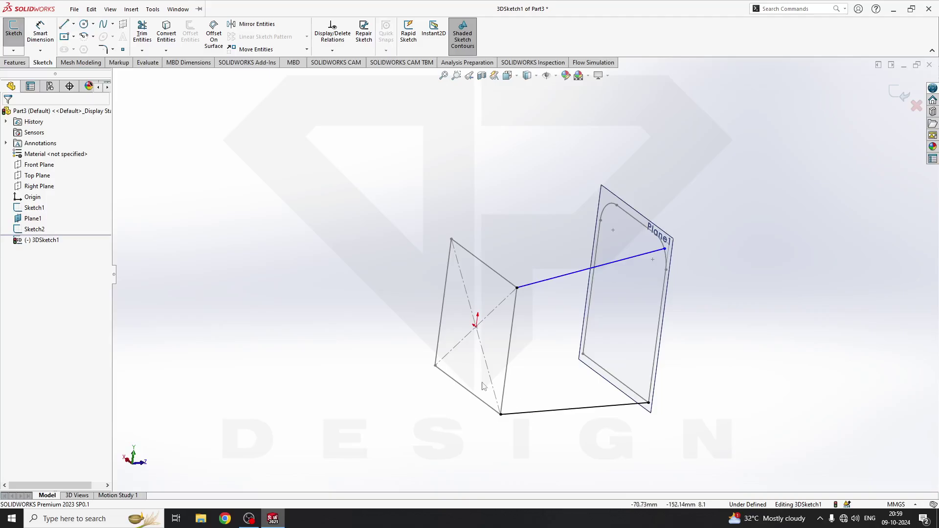
Step: Draw 3D lines from the bulkhead's left and top corners to the hoop
middle_drag(506, 378, 381, 335)
key(l)
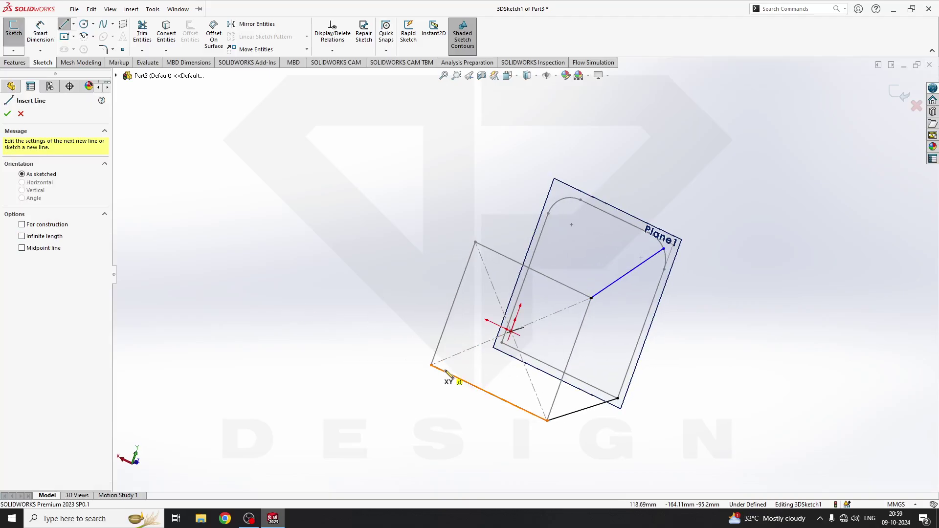
click(431, 365)
click(495, 345)
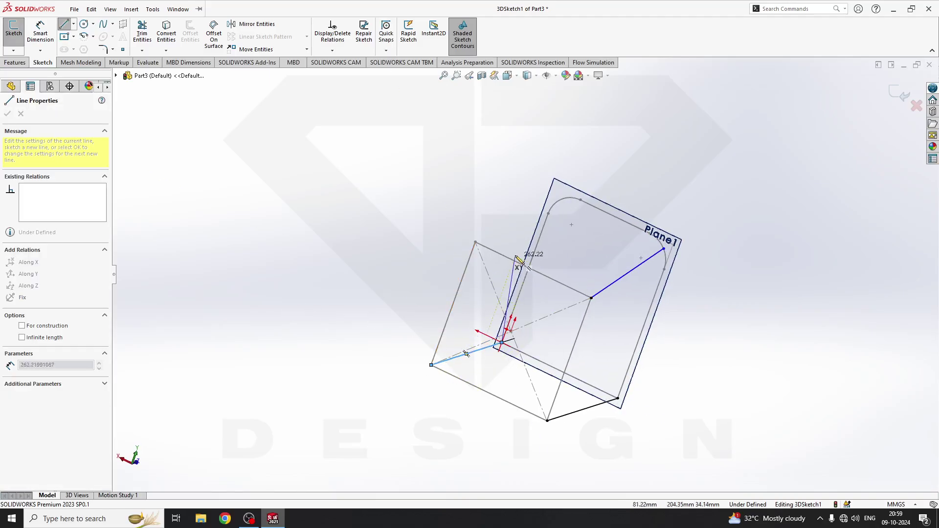
middle_drag(503, 325, 446, 268)
key(Escape)
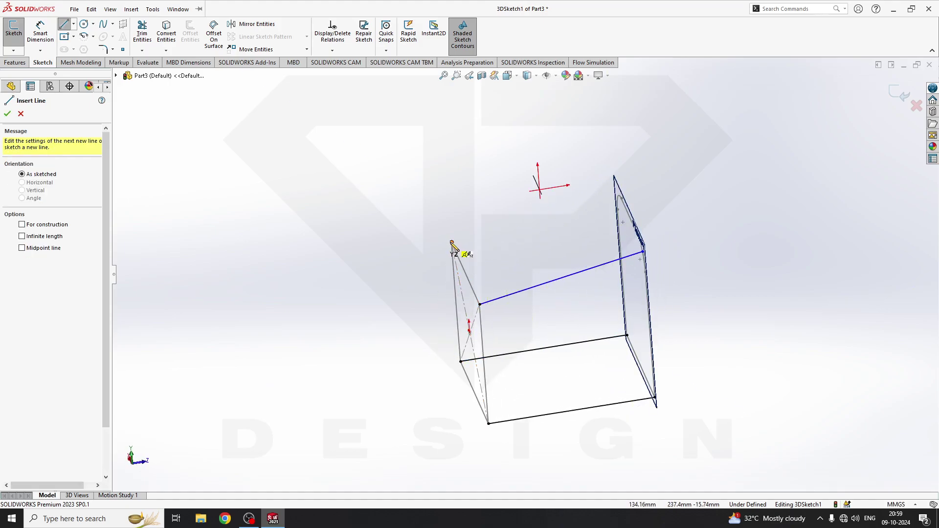
click(453, 244)
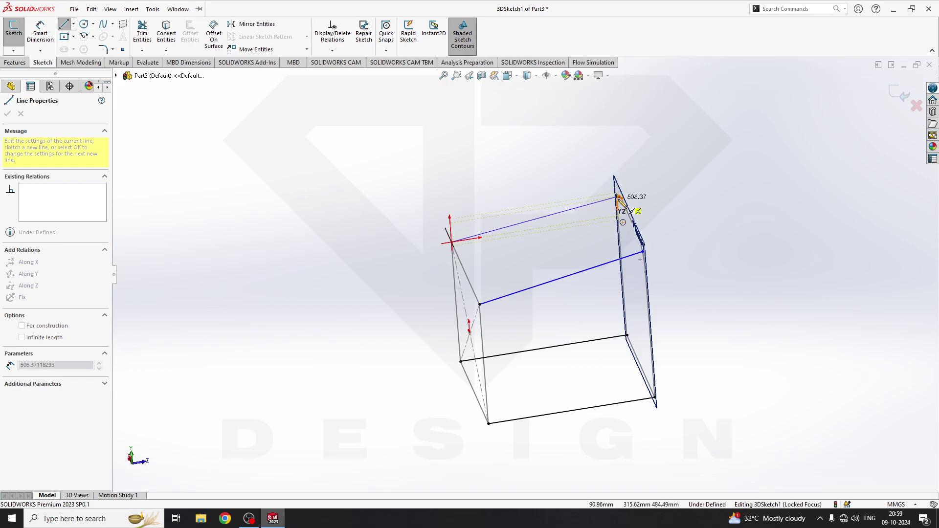
click(629, 187)
key(Escape)
mouse_move(629, 187)
middle_down()
mouse_move(588, 264)
mouse_move(555, 210)
middle_up()
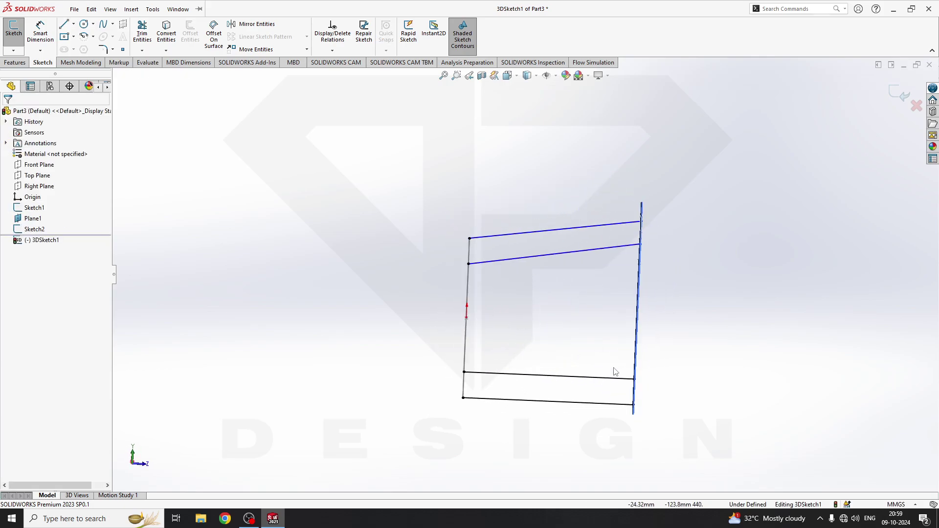
Step: Orbit and isometric-view the four connecting lines, then exit 3DSketch1
middle_drag(602, 370, 572, 337)
mouse_move(696, 330)
middle_down()
mouse_move(704, 295)
mouse_move(597, 300)
mouse_move(578, 286)
middle_up()
mouse_move(413, 308)
middle_down()
mouse_move(465, 269)
mouse_move(486, 295)
middle_up()
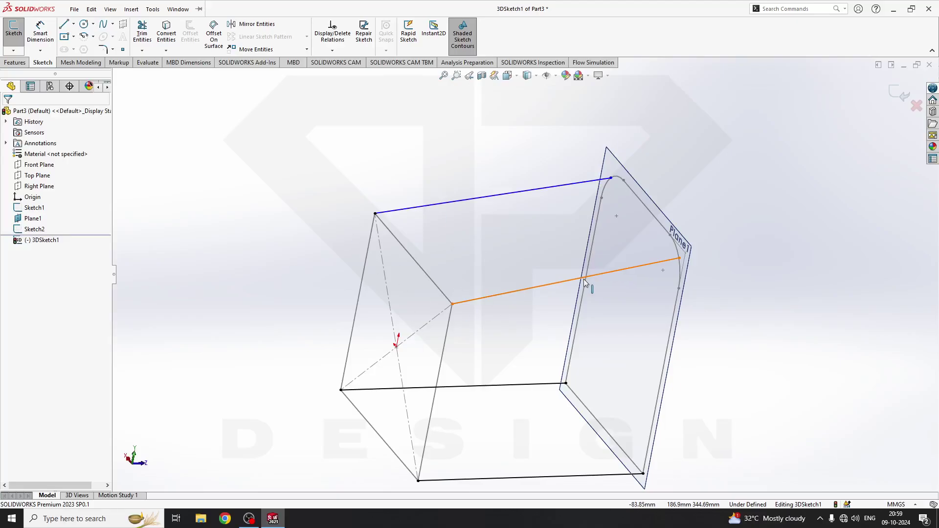
middle_drag(612, 342, 572, 364)
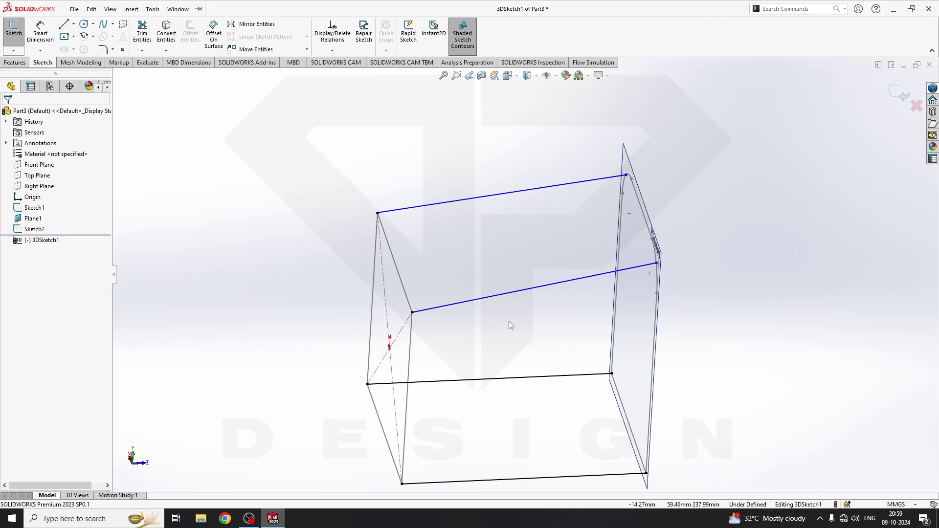
middle_drag(509, 324, 505, 226)
scroll(528, 278, up, 2)
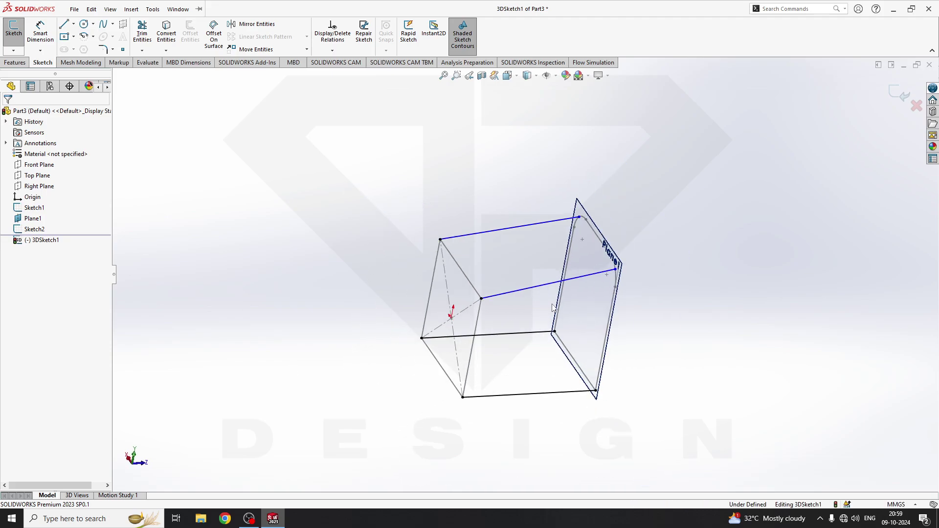
scroll(533, 310, down, 2)
mouse_move(533, 310)
middle_down()
mouse_move(542, 279)
mouse_move(546, 303)
middle_up()
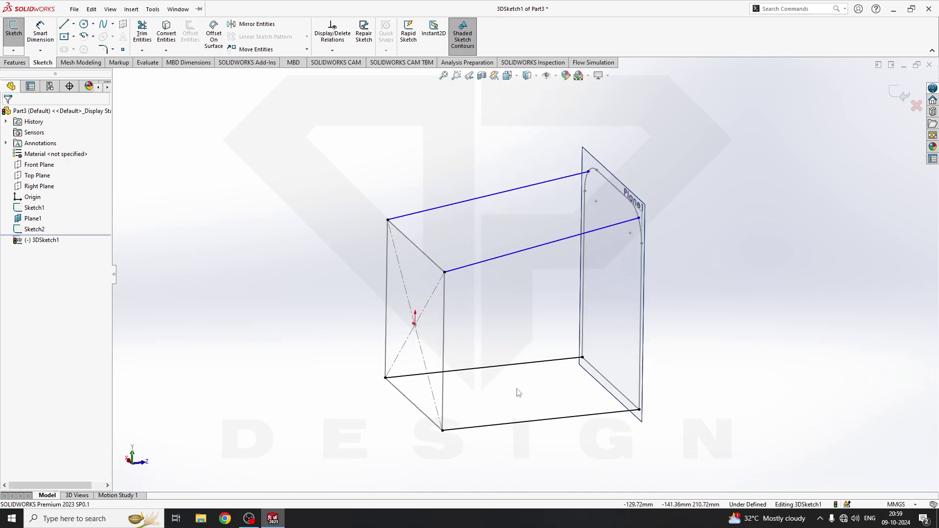
middle_drag(526, 384, 570, 392)
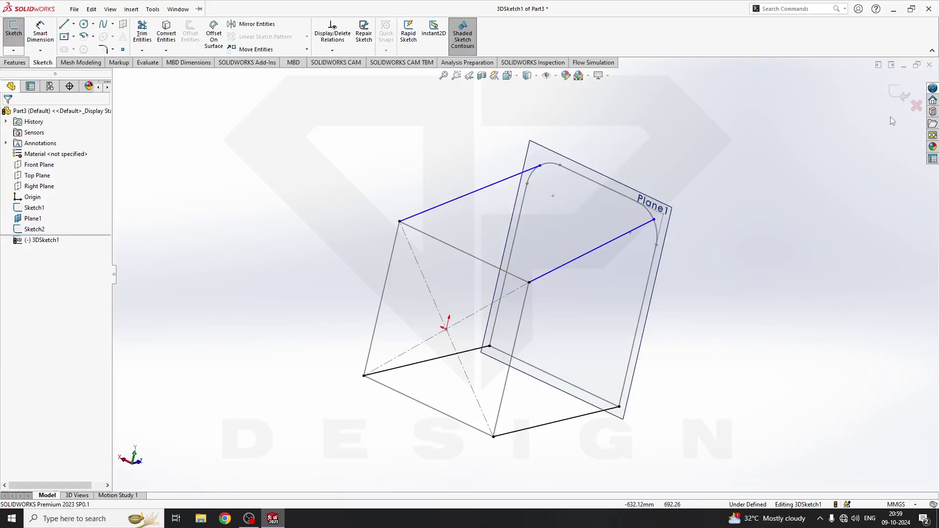
key(ctrl+7)
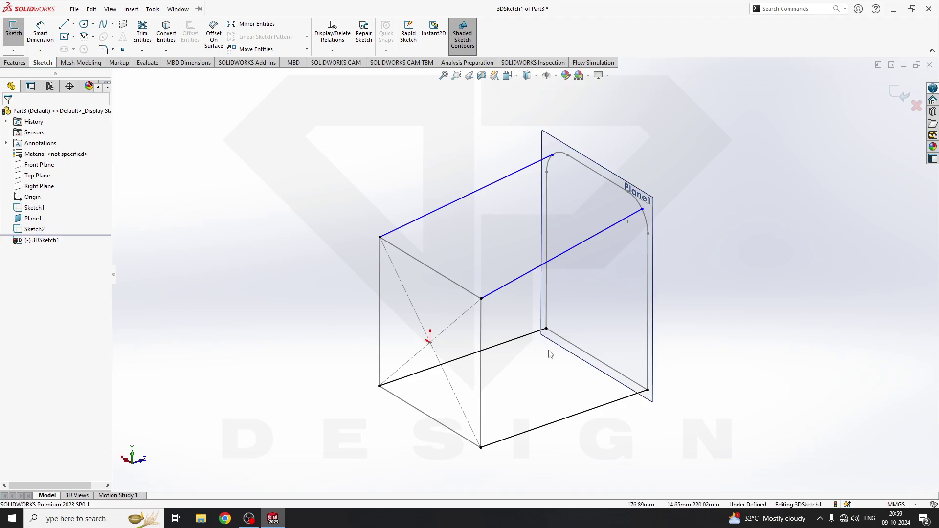
middle_drag(656, 258, 709, 360)
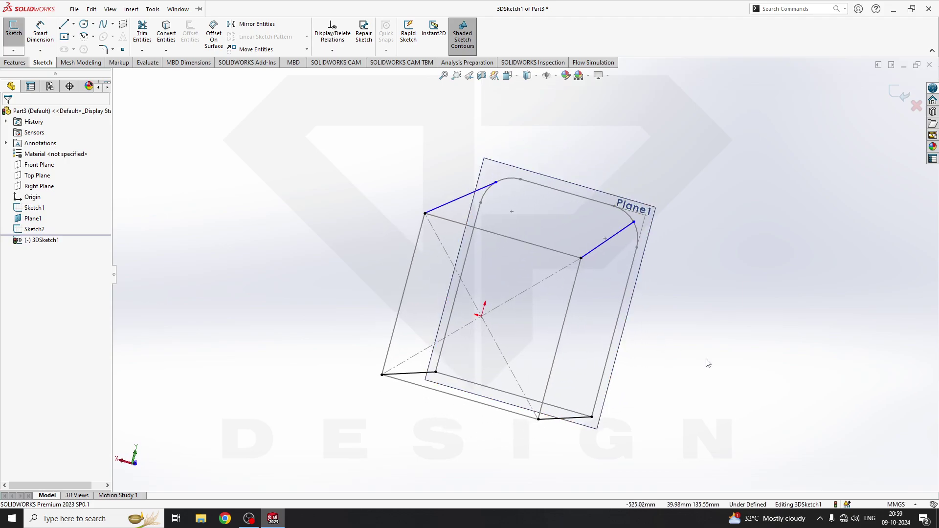
click(899, 96)
mouse_move(655, 325)
middle_down()
mouse_move(602, 328)
mouse_move(593, 311)
mouse_move(629, 356)
mouse_move(644, 291)
mouse_move(675, 292)
middle_up()
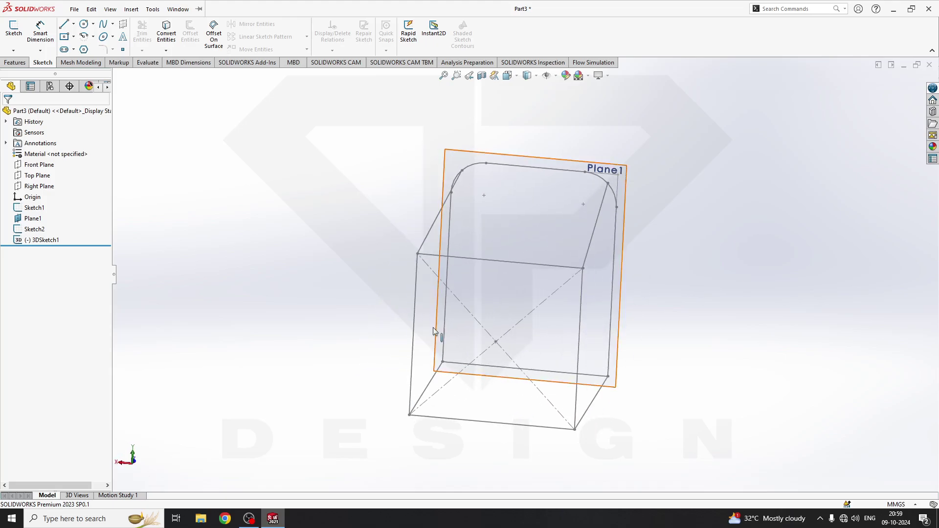
Step: Start a new reference plane based on the Right Plane
click(14, 62)
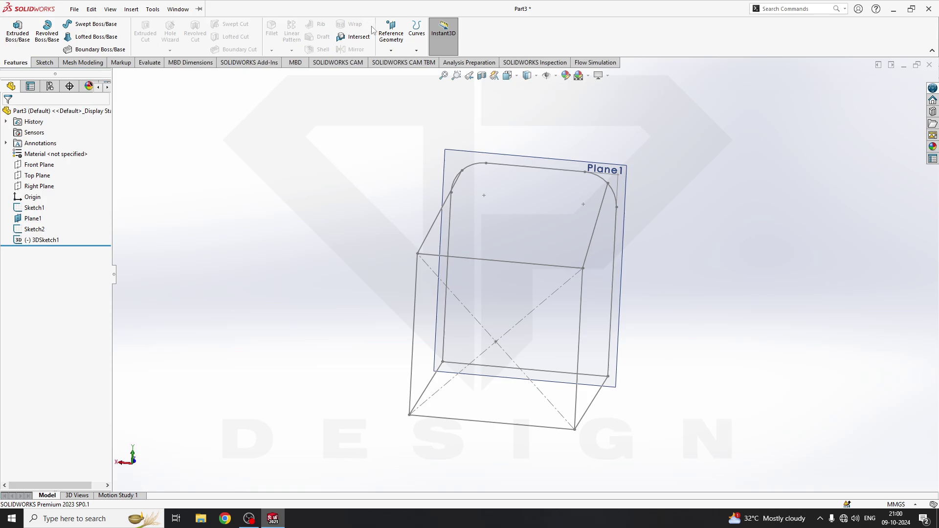
click(389, 37)
click(400, 62)
middle_drag(570, 230, 543, 221)
click(118, 76)
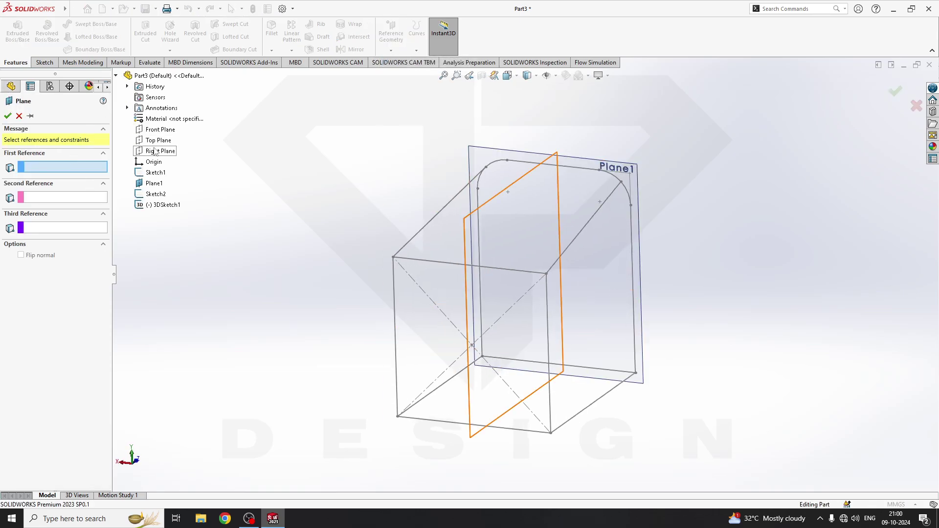
click(156, 152)
Step: Reduce the offset, flip it onto the frame's side, and confirm Plane2
middle_drag(330, 220, 390, 250)
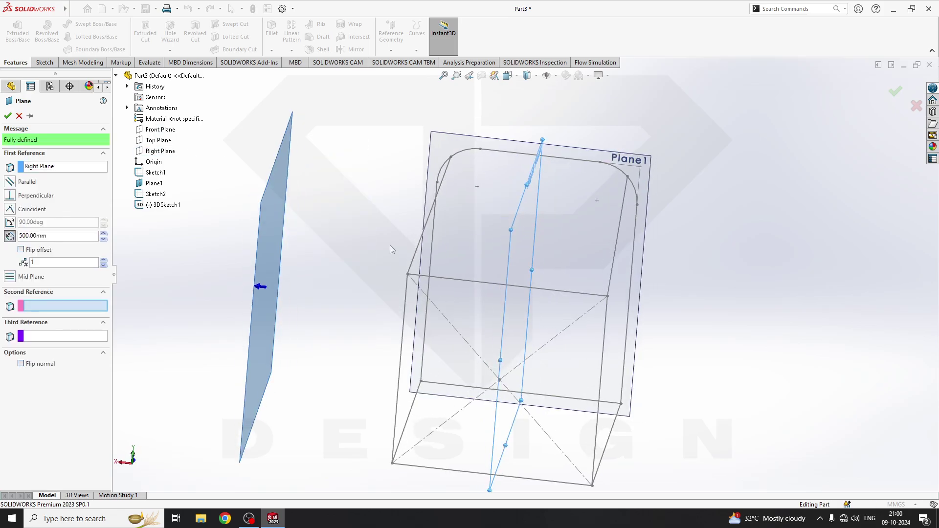
click(104, 239)
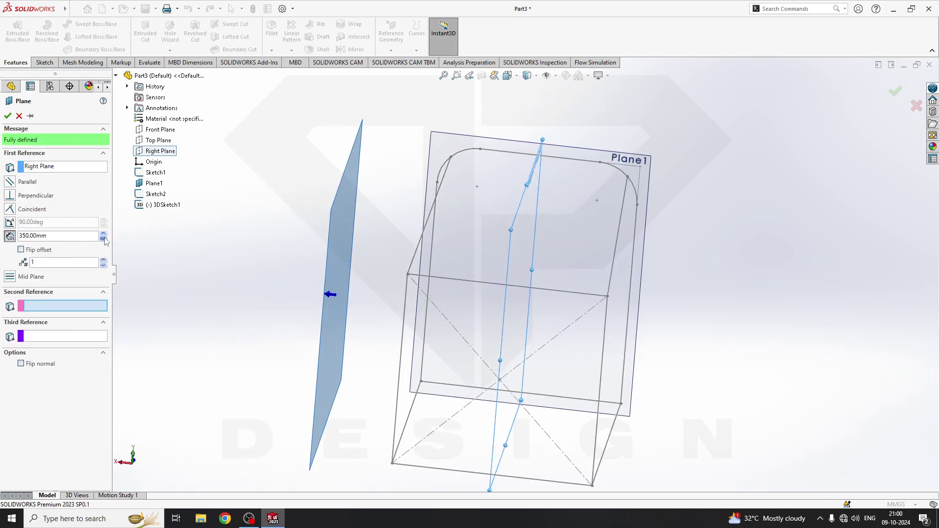
click(103, 238)
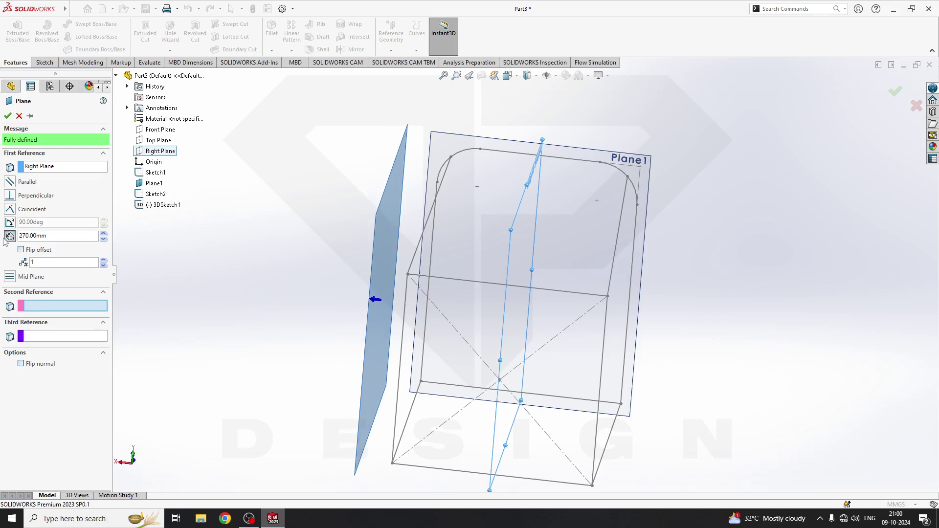
click(21, 249)
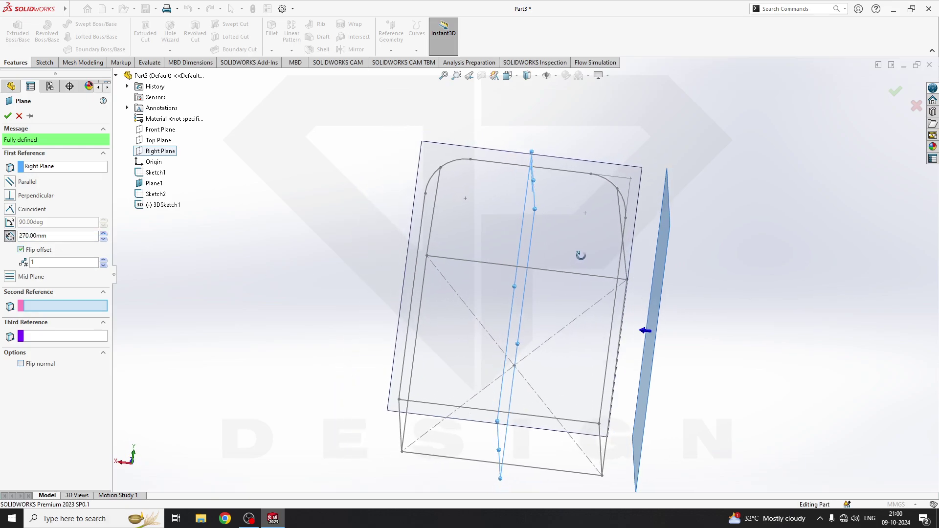
middle_drag(514, 278, 579, 256)
click(103, 239)
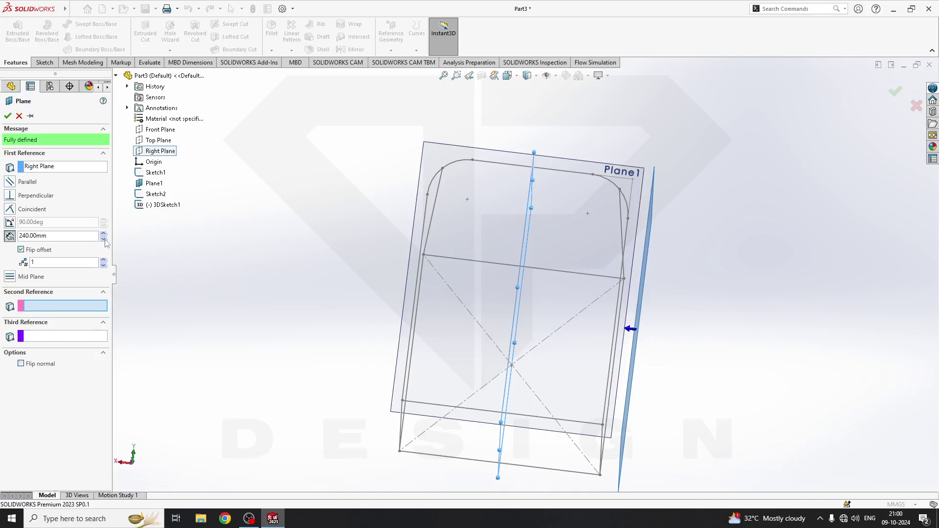
click(8, 116)
middle_drag(383, 189, 445, 301)
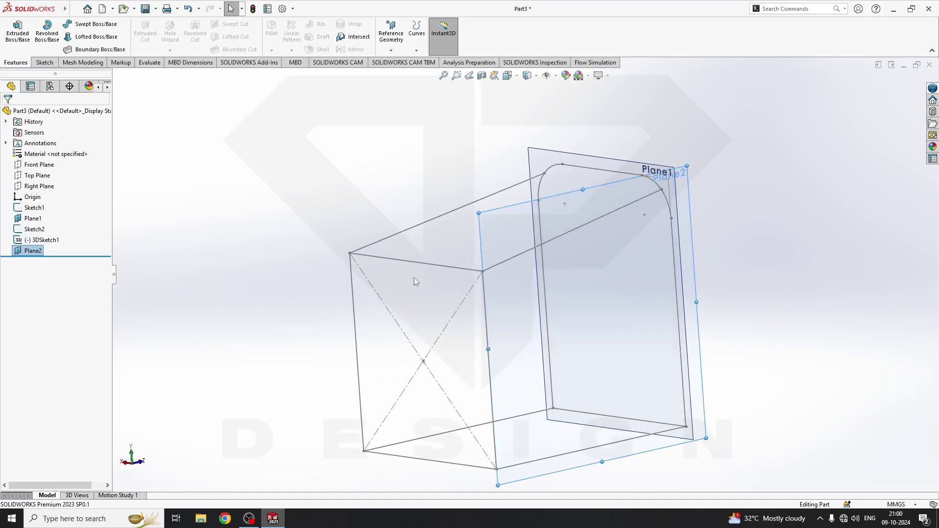
Step: Create Sketch3 on Plane2 containing a single sketch point
click(516, 207)
click(559, 177)
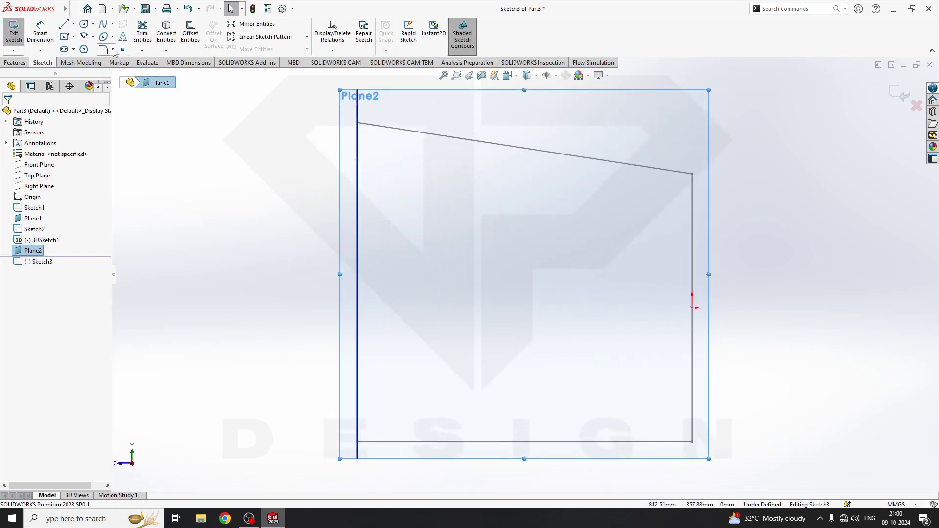
click(523, 307)
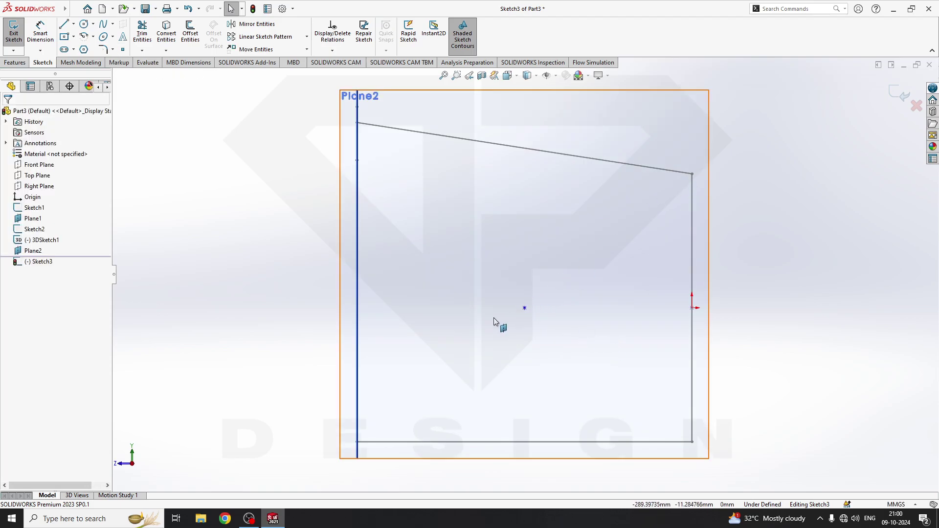
mouse_move(721, 117)
middle_down()
mouse_move(603, 142)
mouse_move(638, 210)
middle_up()
click(903, 94)
middle_drag(485, 294, 527, 301)
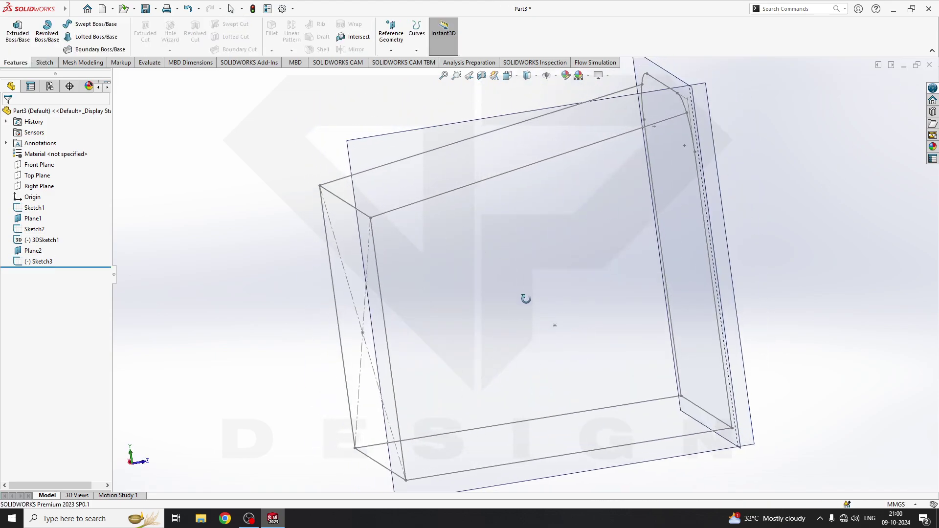
click(555, 328)
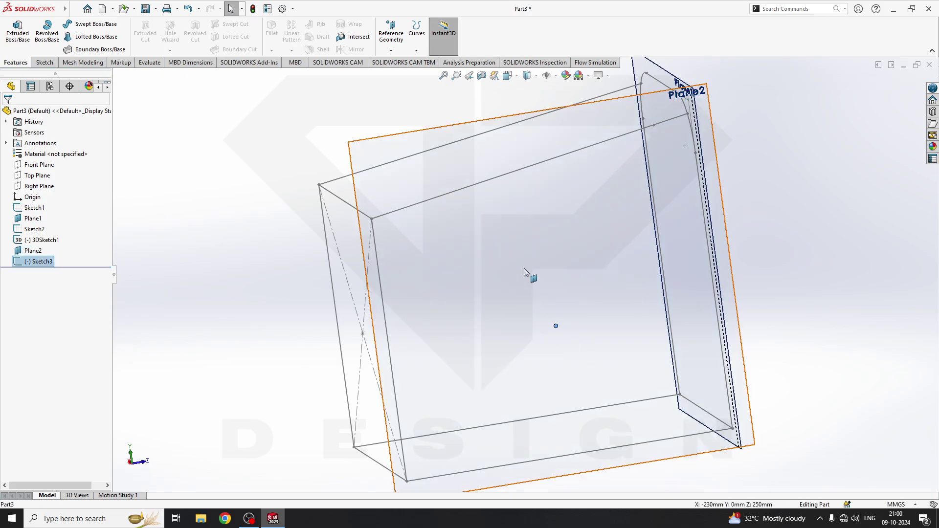
middle_drag(520, 258, 545, 258)
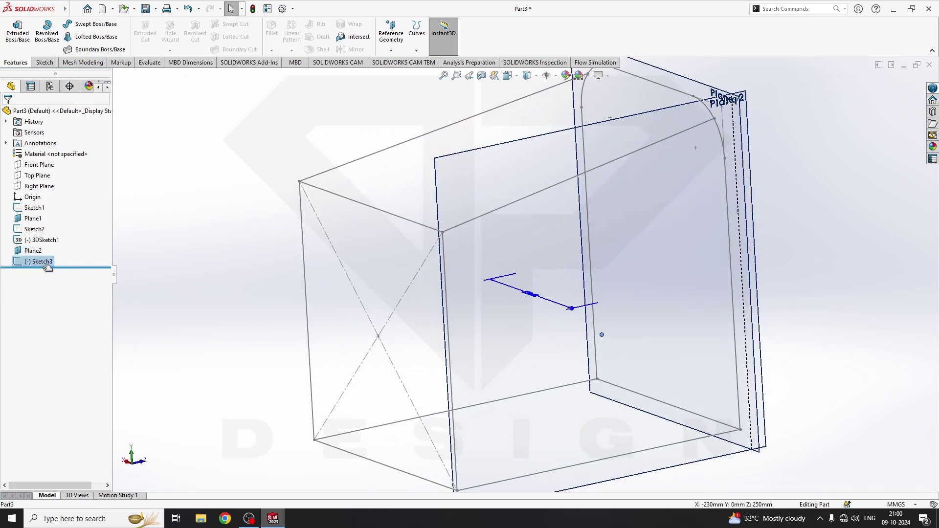
Step: Hide Plane2 and Plane1, leaving only the wireframe visible
right_click(32, 251)
click(37, 235)
middle_drag(543, 227, 577, 228)
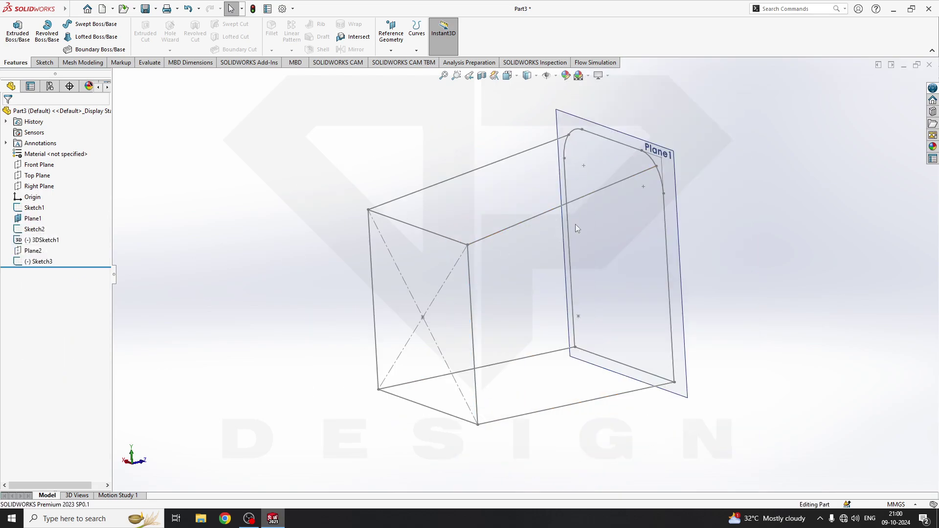
click(691, 137)
right_click(679, 111)
click(716, 139)
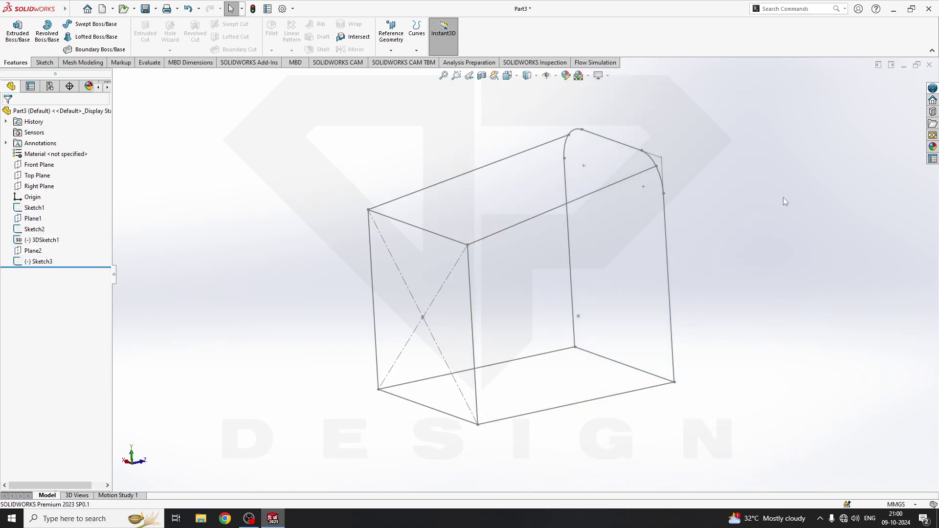
middle_drag(505, 317, 318, 294)
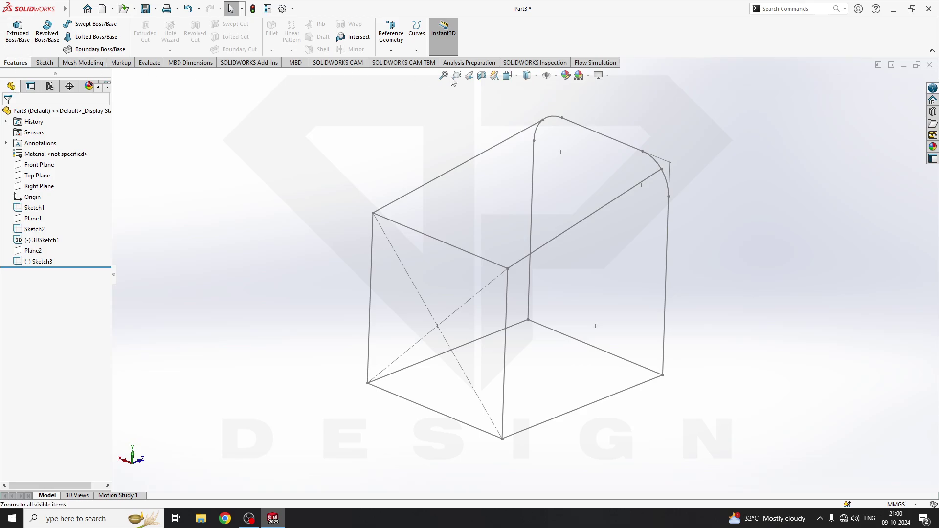
Step: In a new 3D sketch, run a member from the bulkhead's top corner via the meeting point to the hoop
click(40, 64)
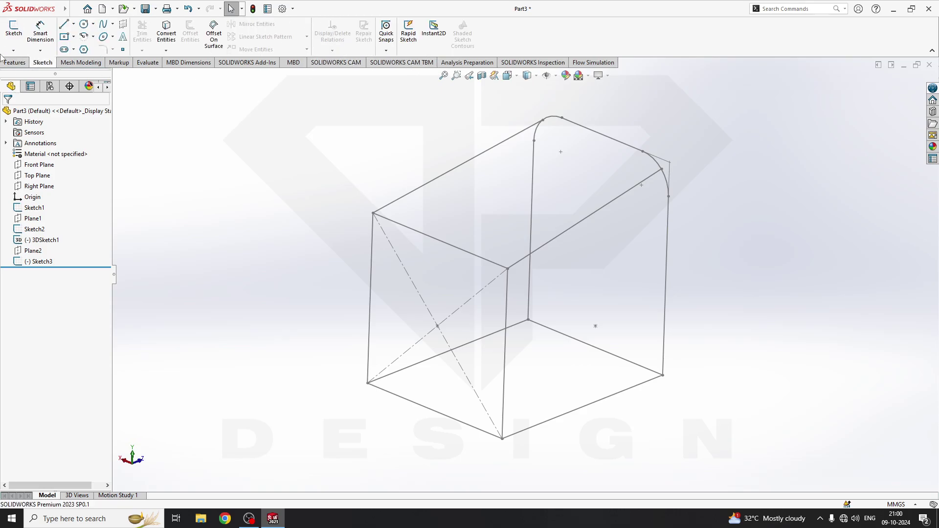
click(13, 50)
click(29, 75)
click(64, 24)
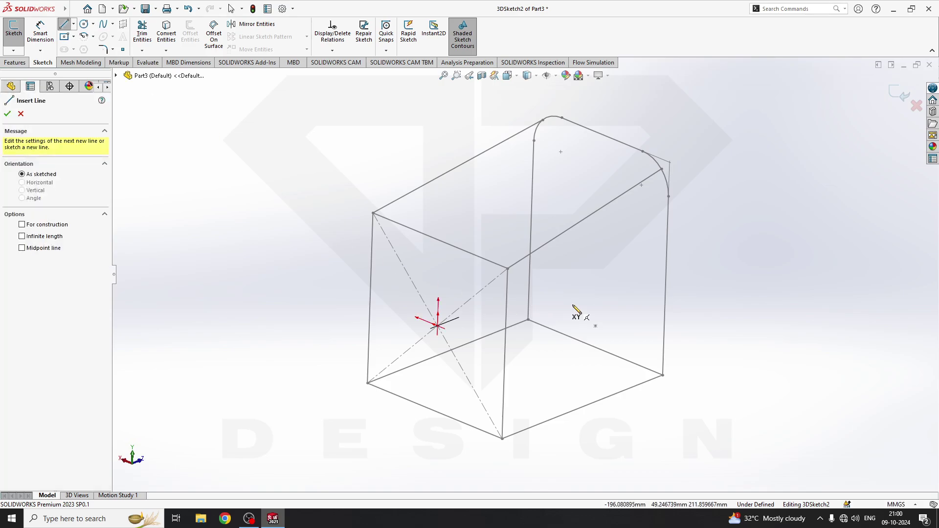
click(508, 270)
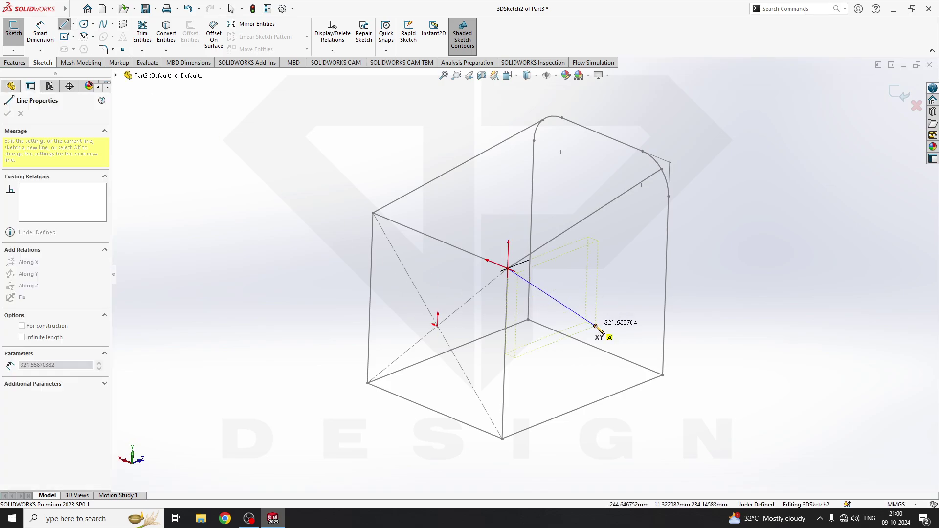
click(596, 326)
click(661, 170)
double_click(628, 363)
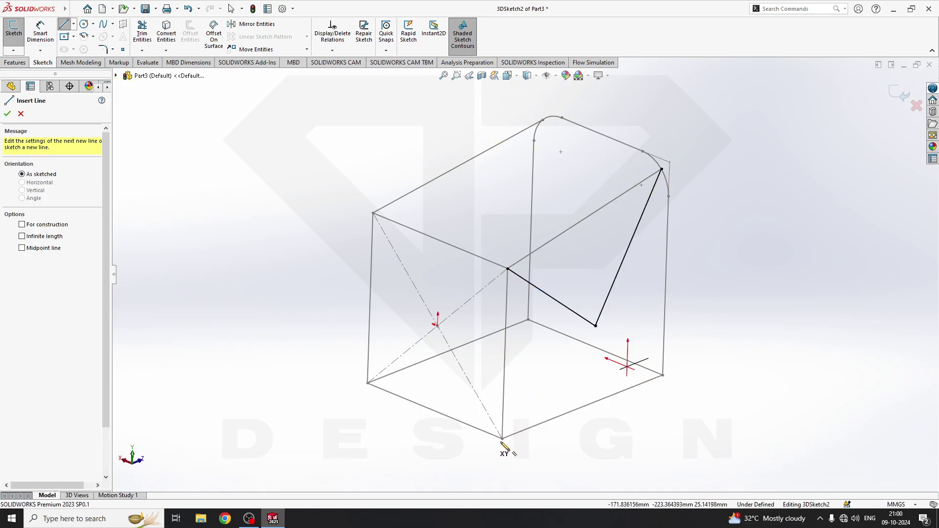
Step: Add members from the meeting point to the bottom bulkhead corner, hoop bottom and bottom edge, undoing a stray segment
click(502, 440)
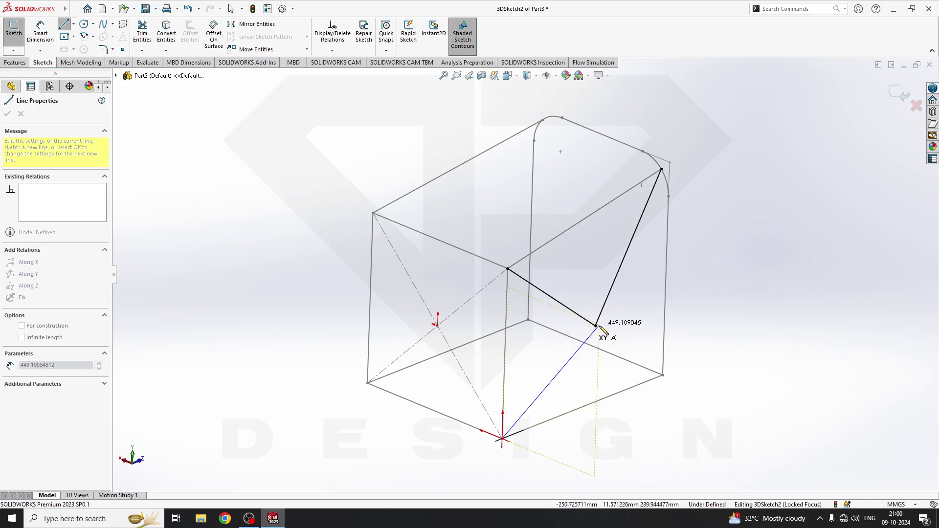
click(595, 326)
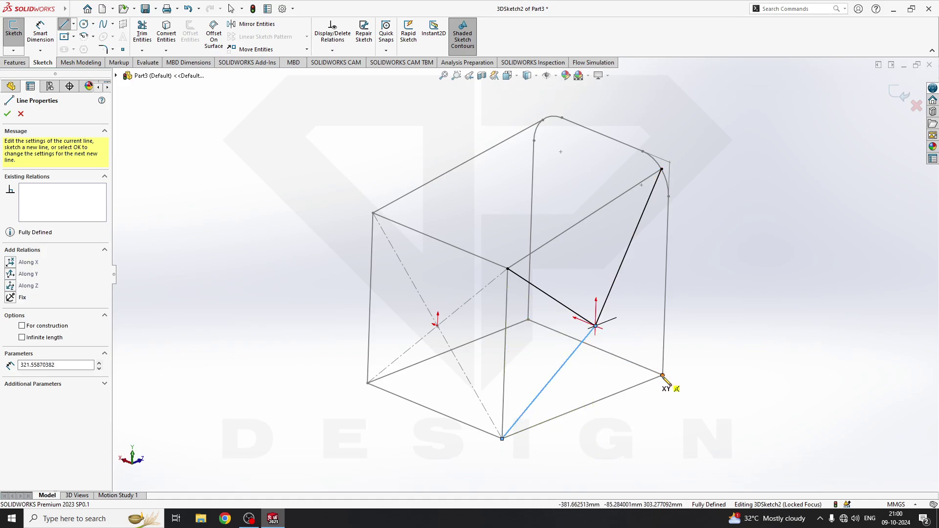
click(662, 376)
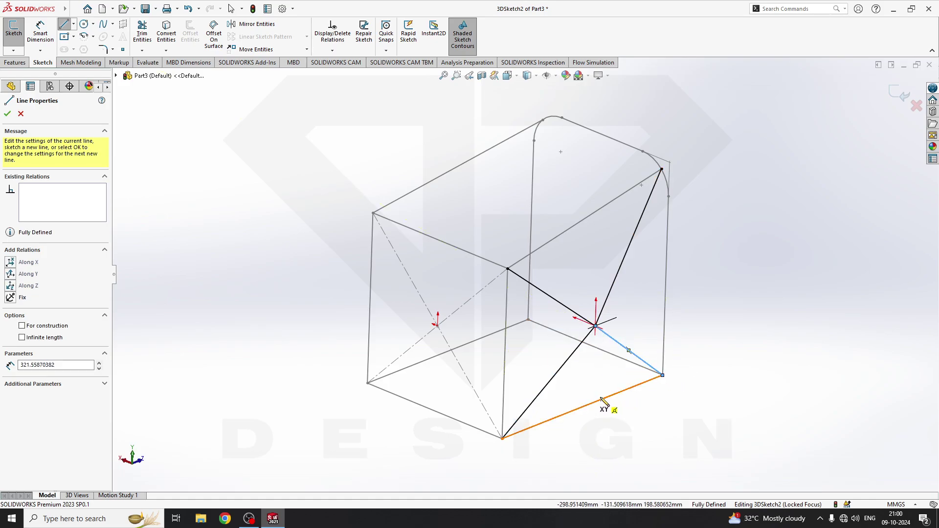
click(595, 326)
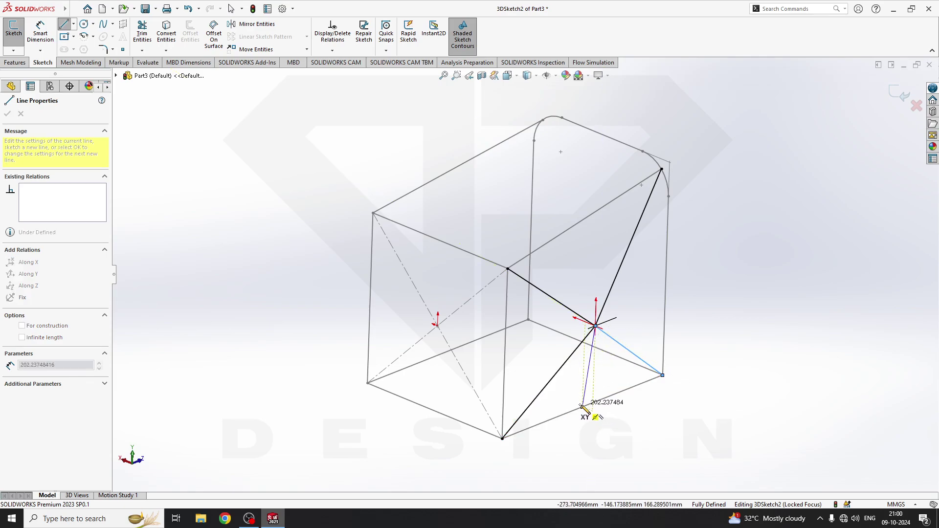
click(583, 406)
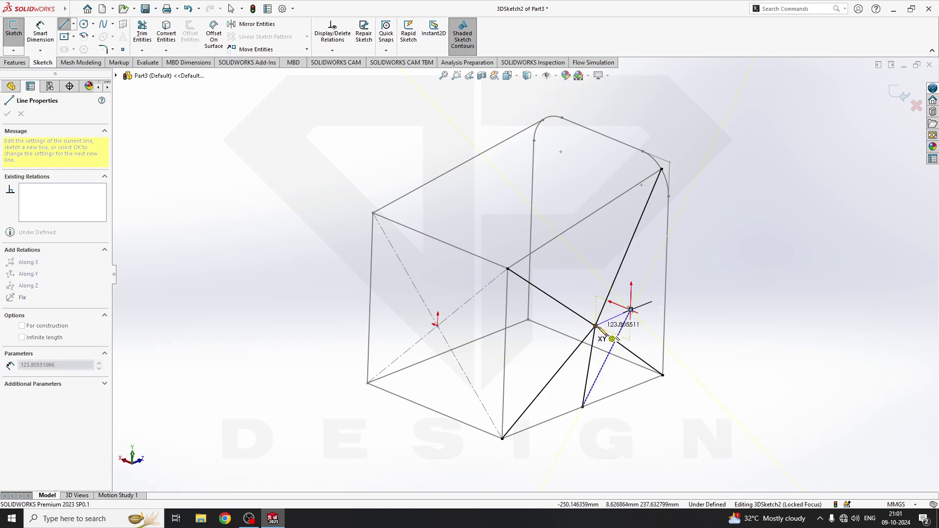
click(631, 309)
key(Escape)
key(ctrl+z)
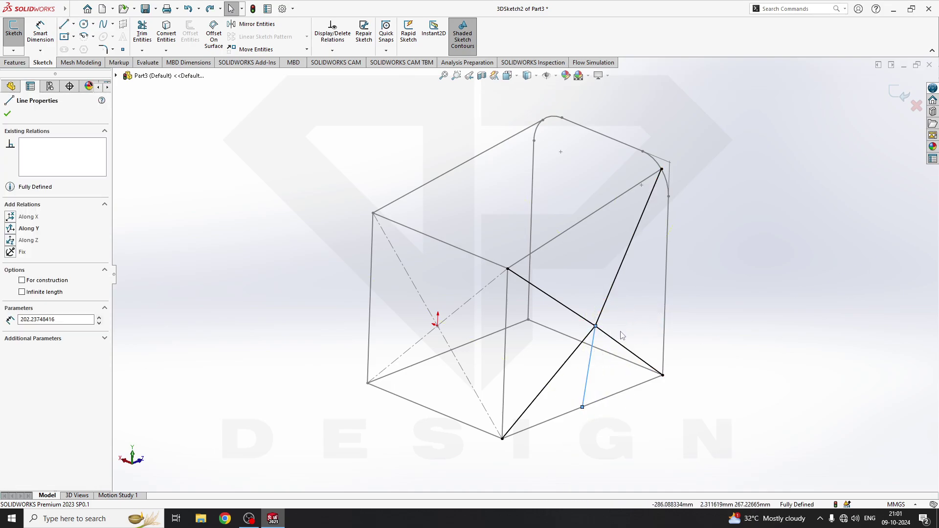
click(65, 24)
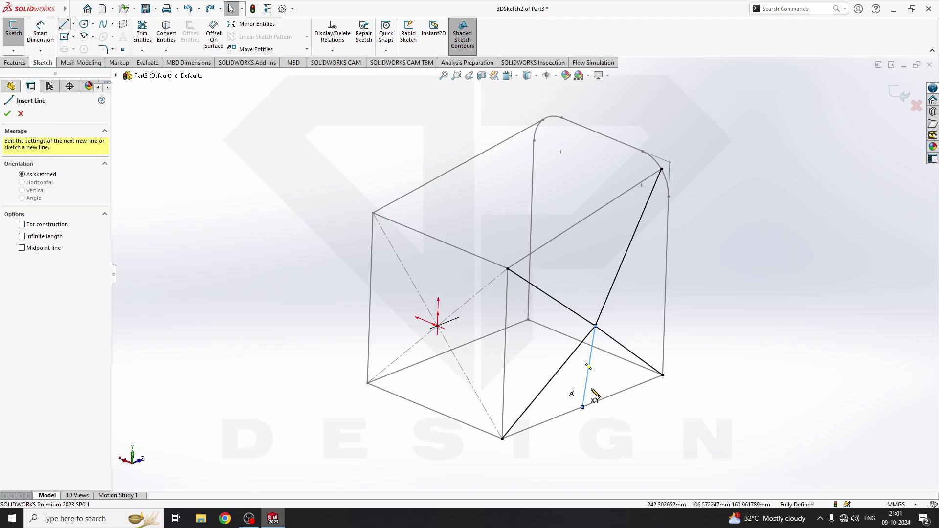
click(595, 325)
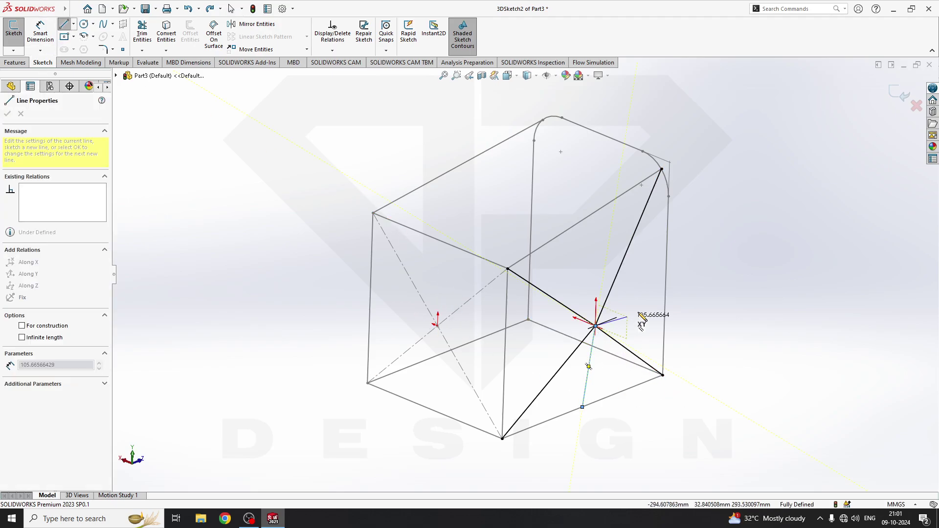
click(665, 286)
key(Escape)
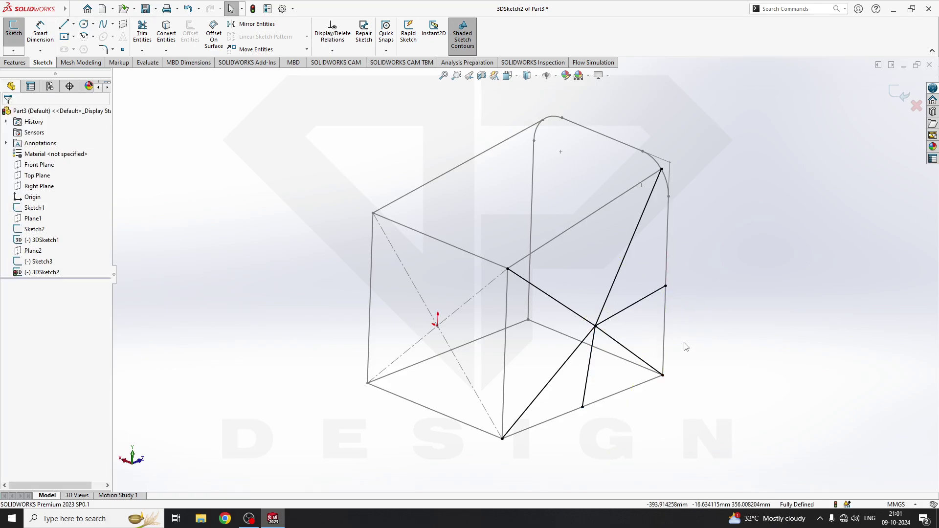
mouse_move(681, 346)
middle_down()
mouse_move(606, 295)
mouse_move(587, 342)
mouse_move(604, 289)
mouse_move(666, 277)
middle_up()
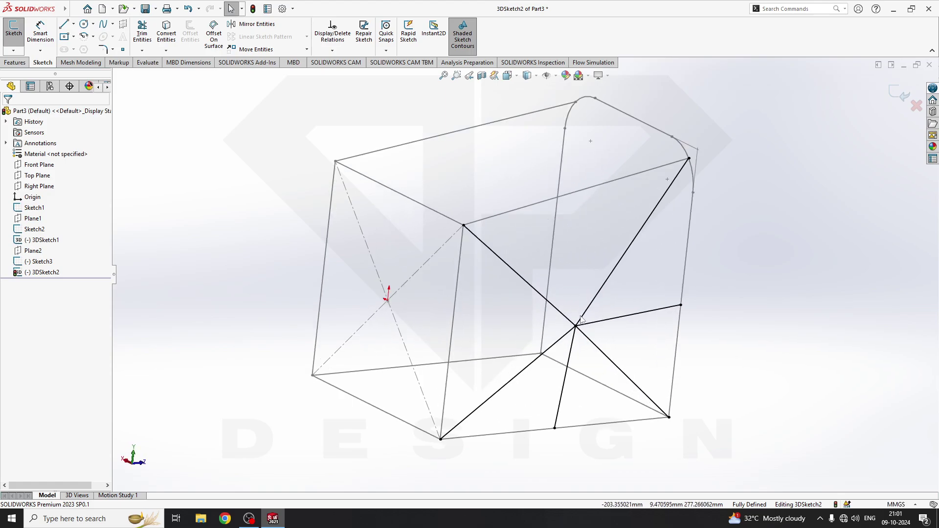